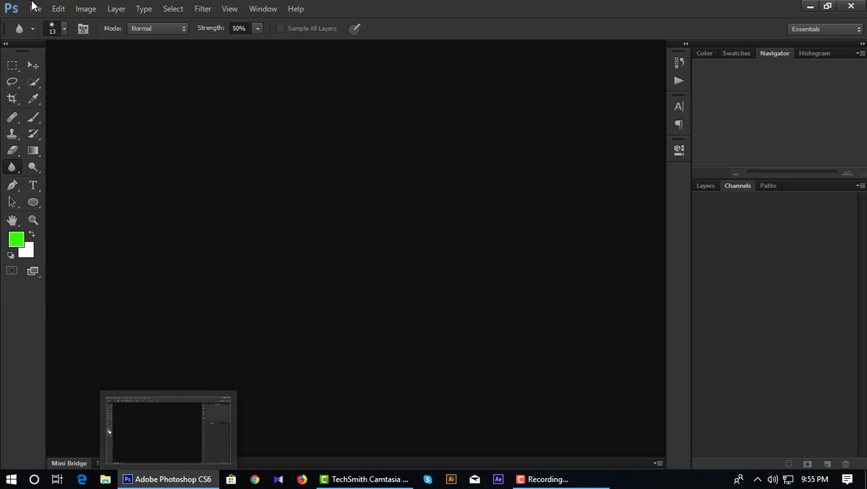
Open the image adult-angry-businessman-428364.jpg from the Downloads folder.
click(34, 8)
click(41, 34)
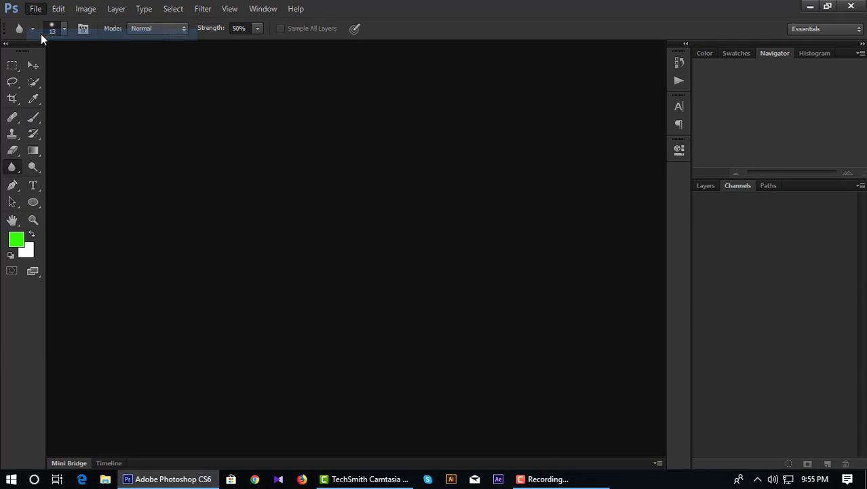
click(287, 196)
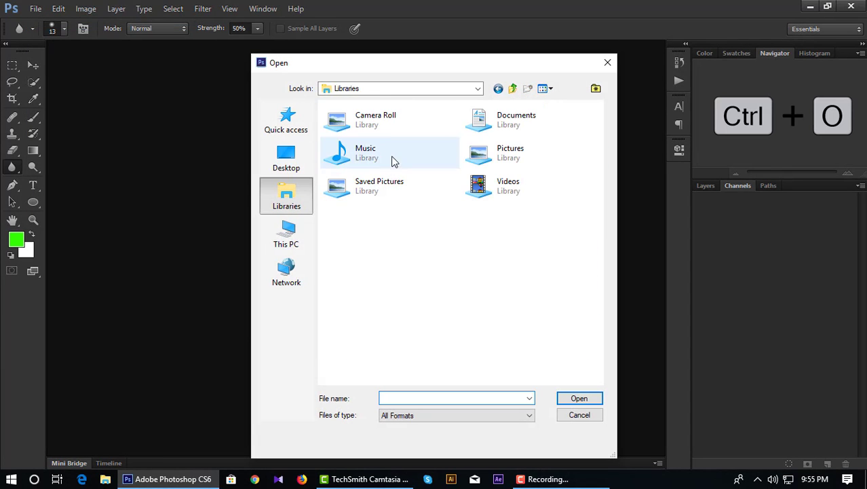
click(286, 234)
click(375, 236)
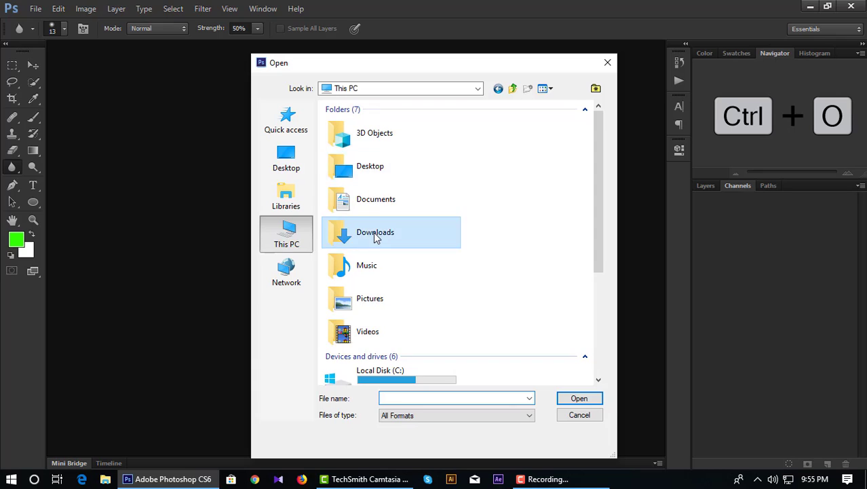
double_click(375, 235)
click(542, 146)
click(486, 145)
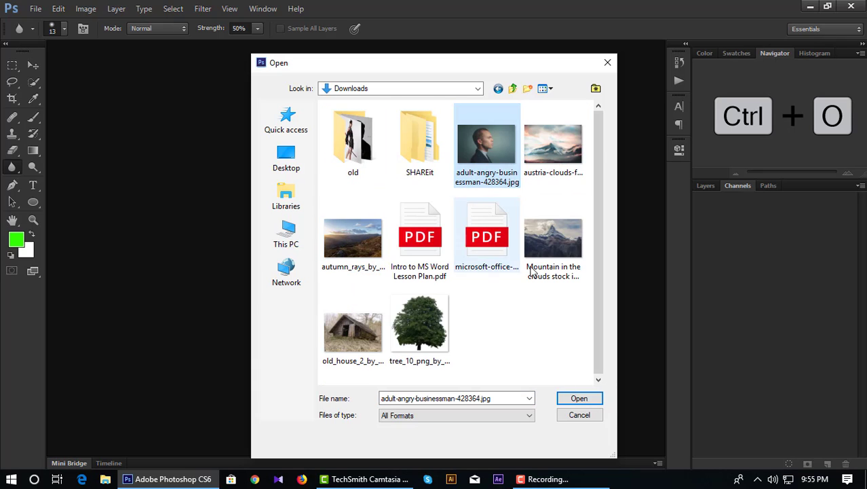
click(580, 400)
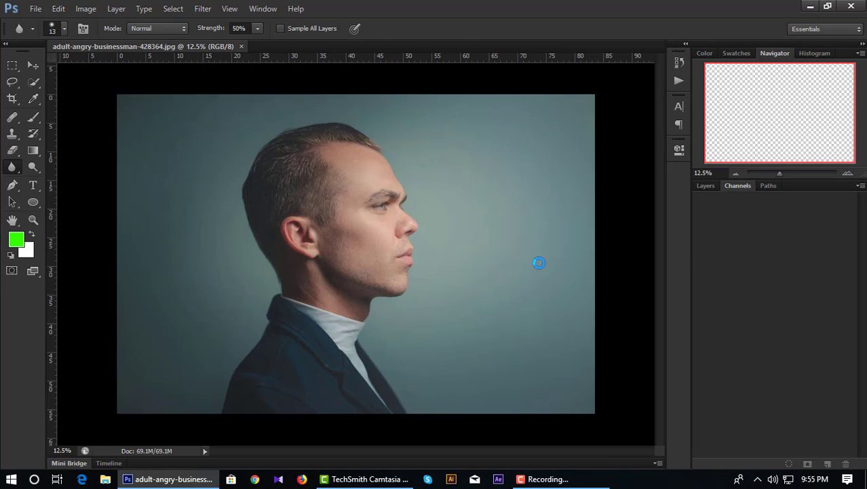
Convert the locked Background into a regular layer named "model".
click(702, 186)
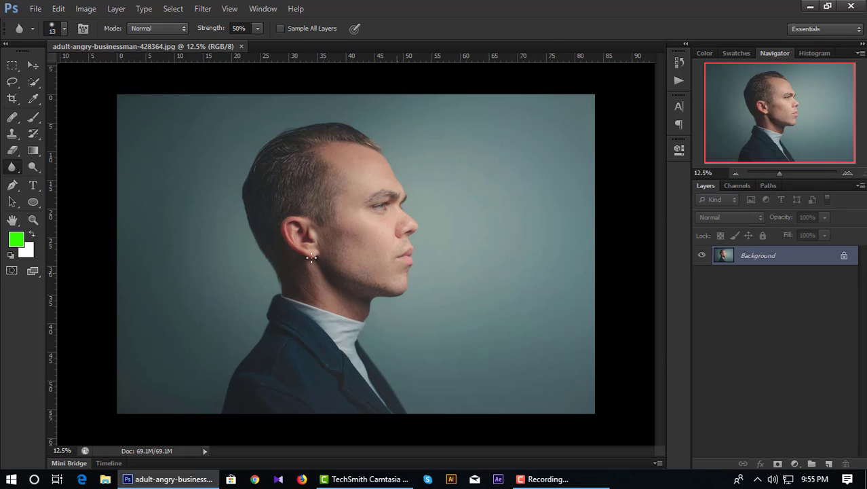
scroll(404, 230, up, 5)
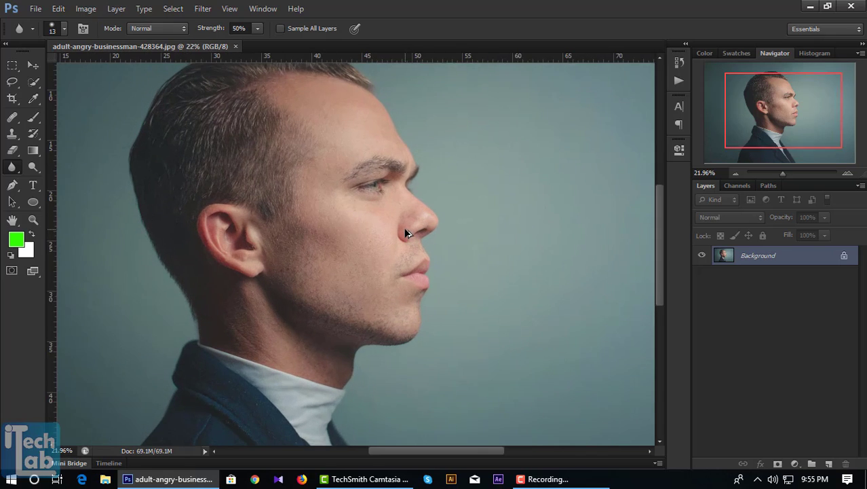
scroll(405, 229, down, 5)
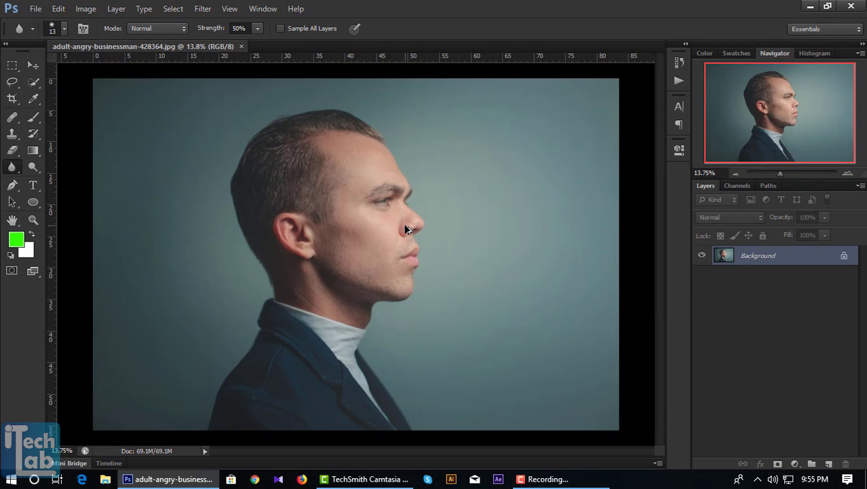
double_click(844, 256)
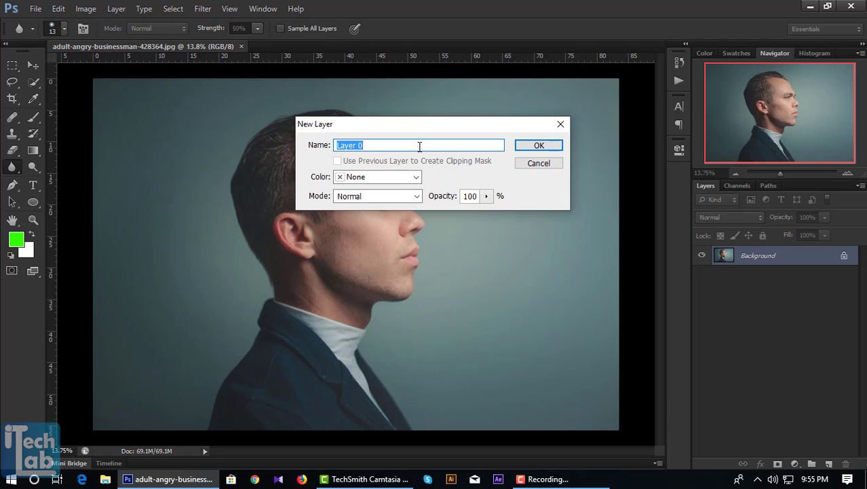
text(model)
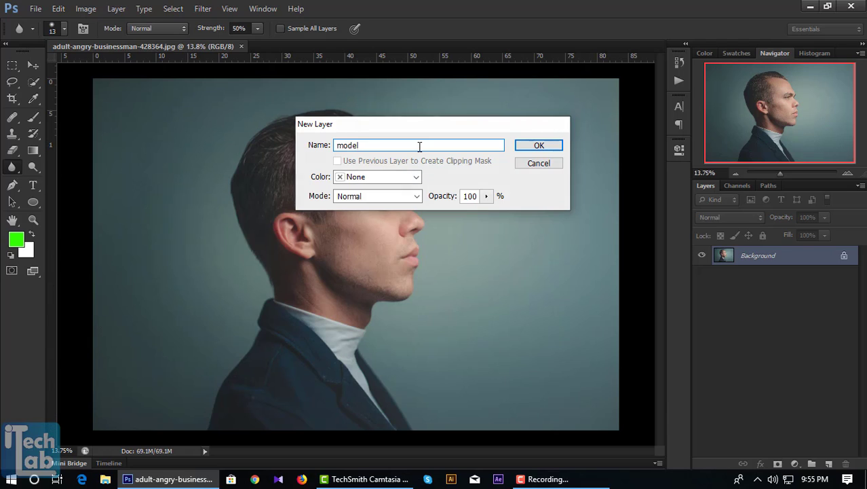
key(Return)
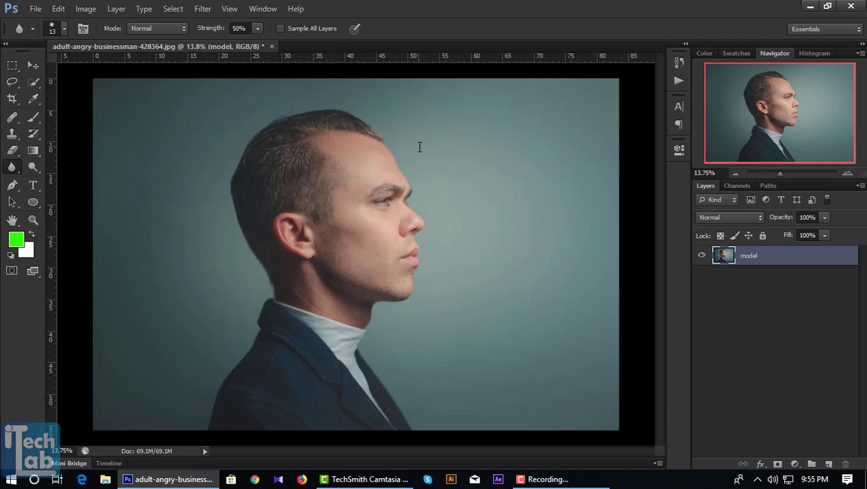
Set the foreground color to the dark teal #2f3f3f by sampling the photo's backdrop.
click(795, 463)
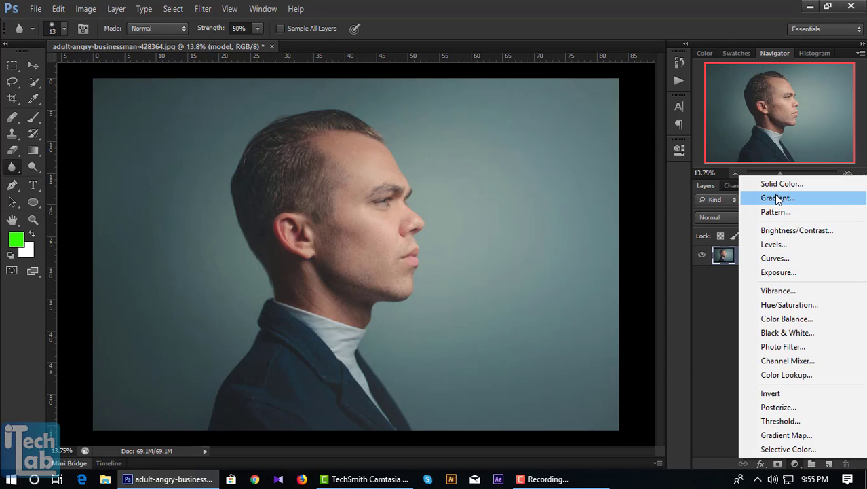
click(9, 248)
click(14, 241)
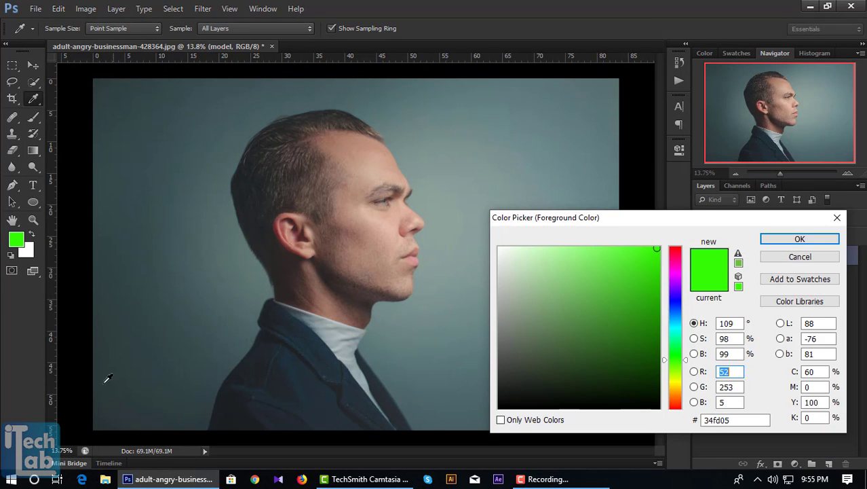
click(106, 374)
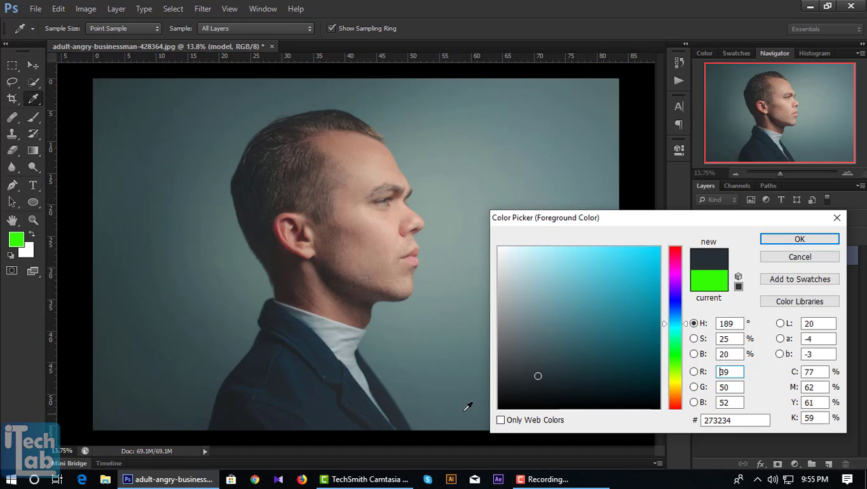
click(579, 378)
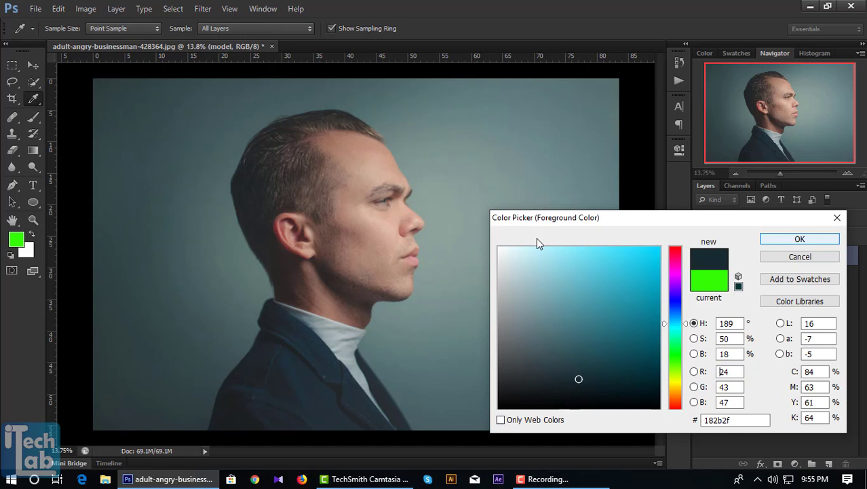
click(113, 371)
click(120, 94)
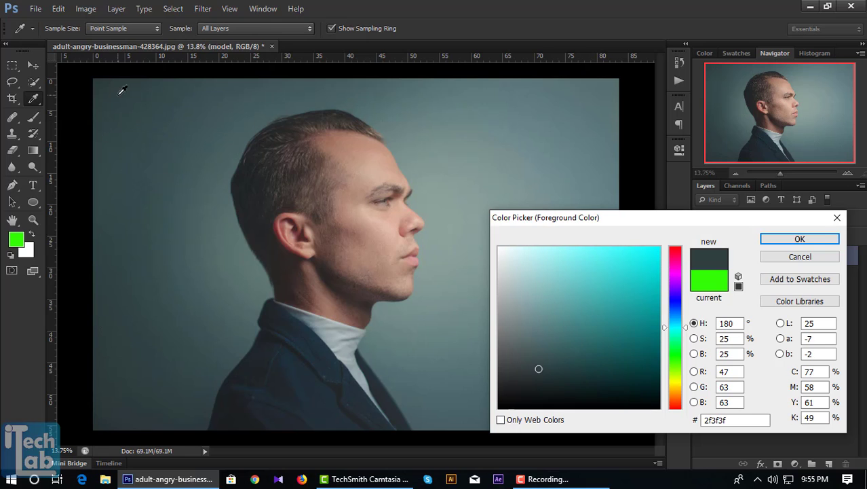
key(r)
click(787, 241)
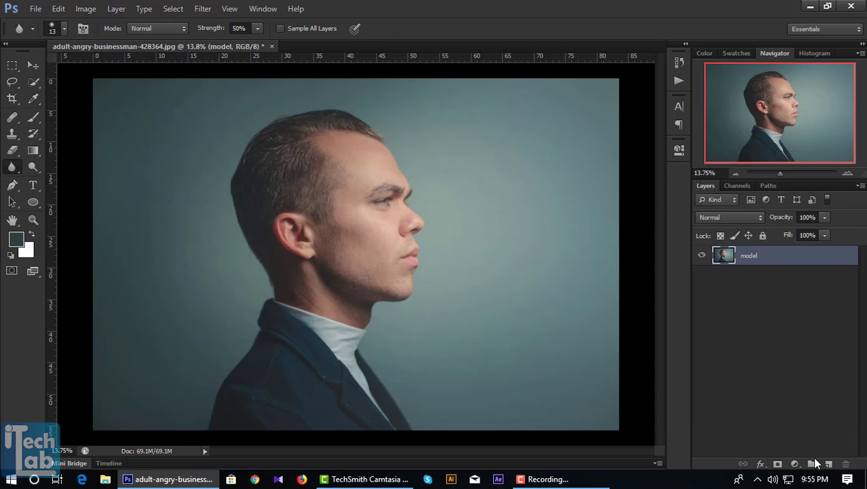
Add a Gradient fill layer that uses the Foreground to Background preset.
click(794, 463)
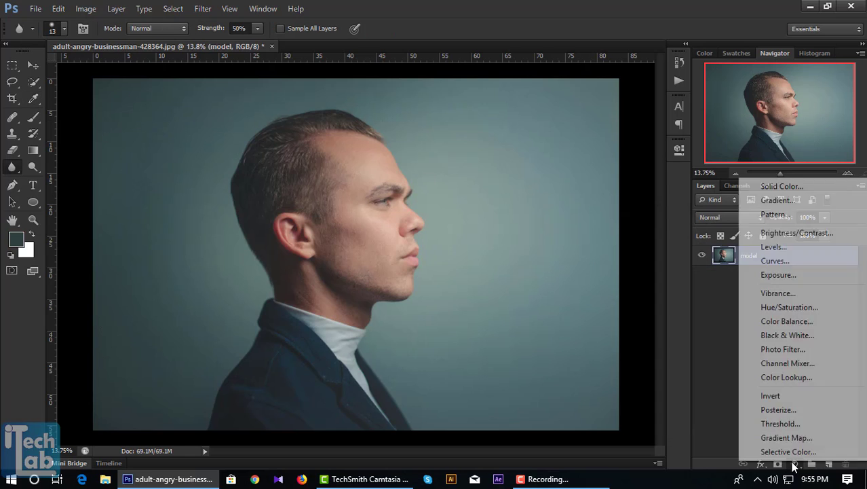
click(787, 200)
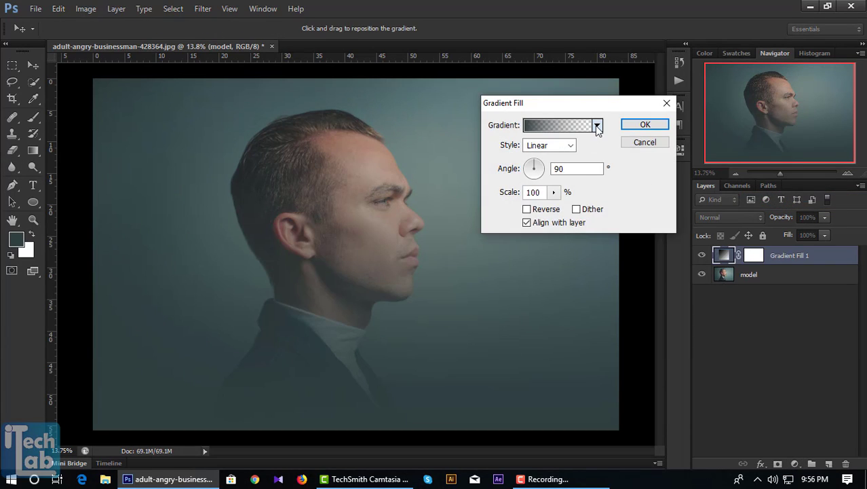
click(597, 124)
click(508, 157)
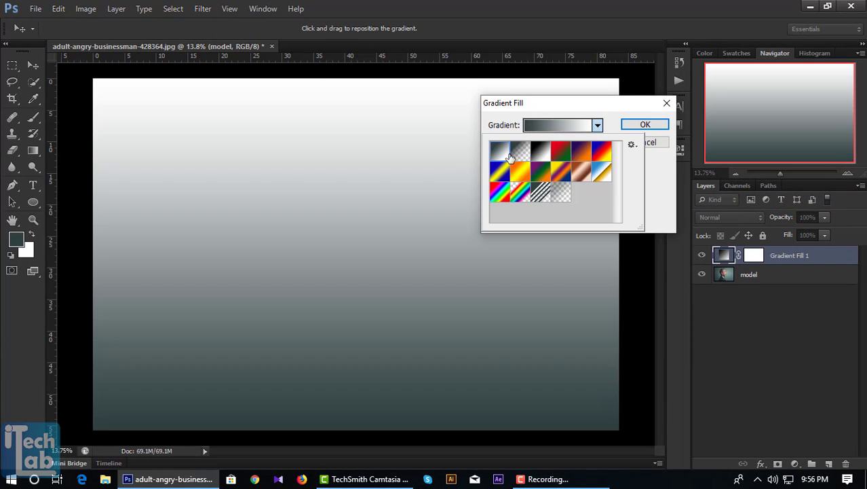
Edit the fill's gradient by moving its dark color stop slightly inward from the edge, keeping the white end stop.
click(583, 128)
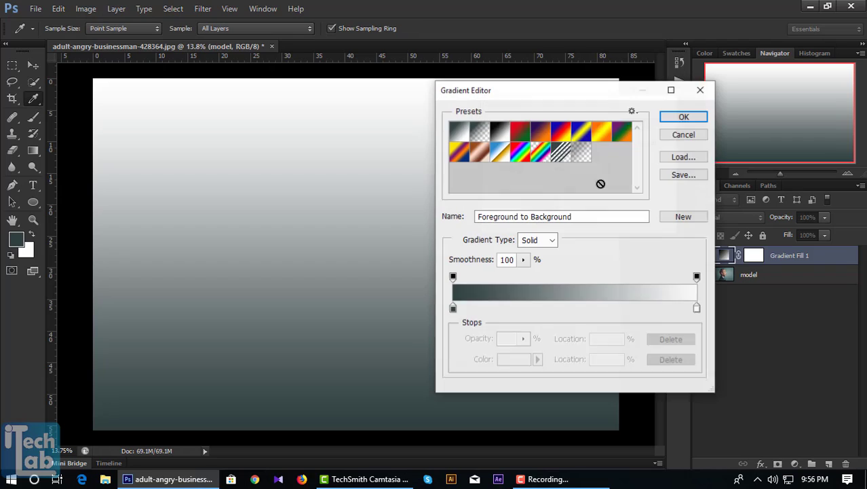
drag(492, 309, 467, 309)
click(698, 308)
click(683, 117)
click(558, 125)
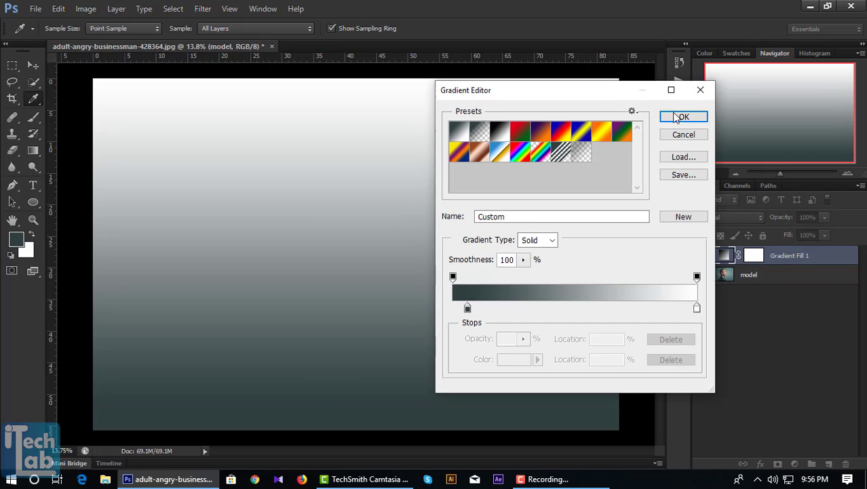
click(683, 116)
Make the gradient fill Radial and reversed, shift its bright center toward the upper right, and set scale 128% and angle 66.8°.
click(548, 144)
click(543, 167)
click(527, 209)
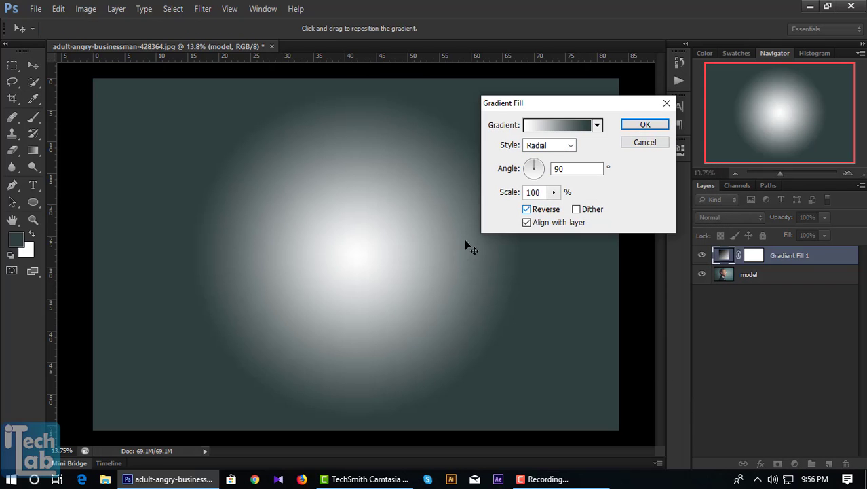
drag(370, 262, 405, 245)
drag(521, 195, 500, 197)
click(536, 165)
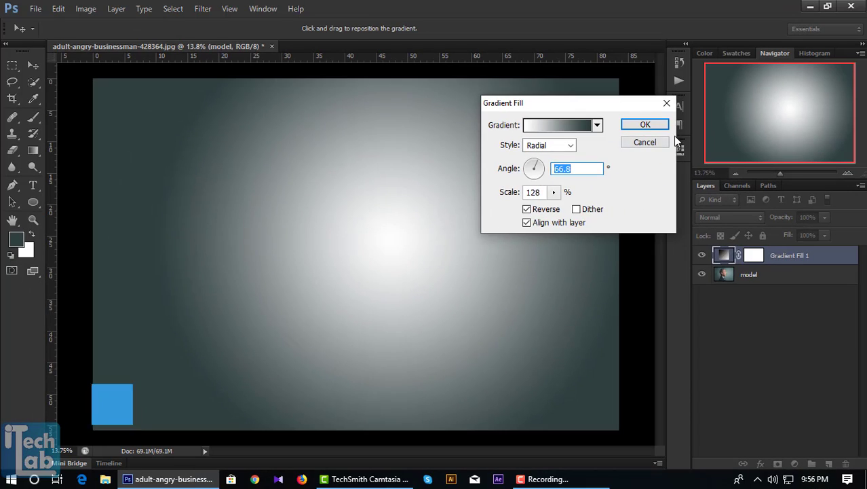
click(715, 84)
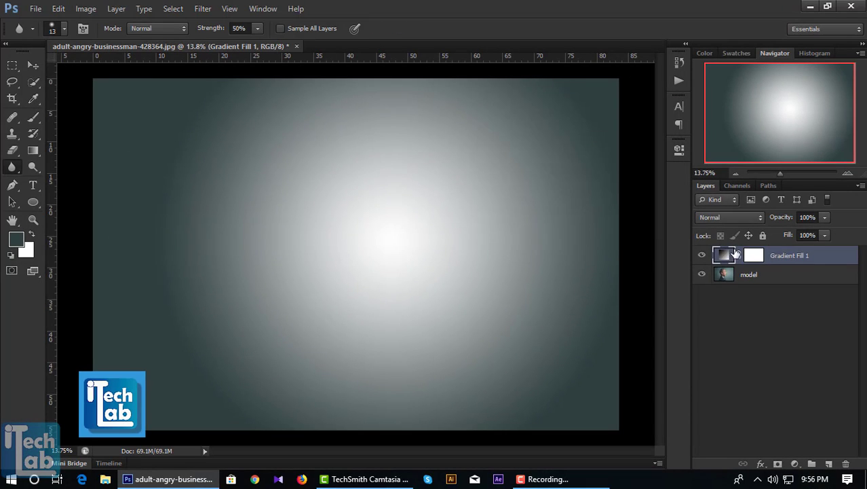
Place the gradient fill layer beneath the model layer and make the model layer active.
drag(821, 258, 859, 299)
click(752, 256)
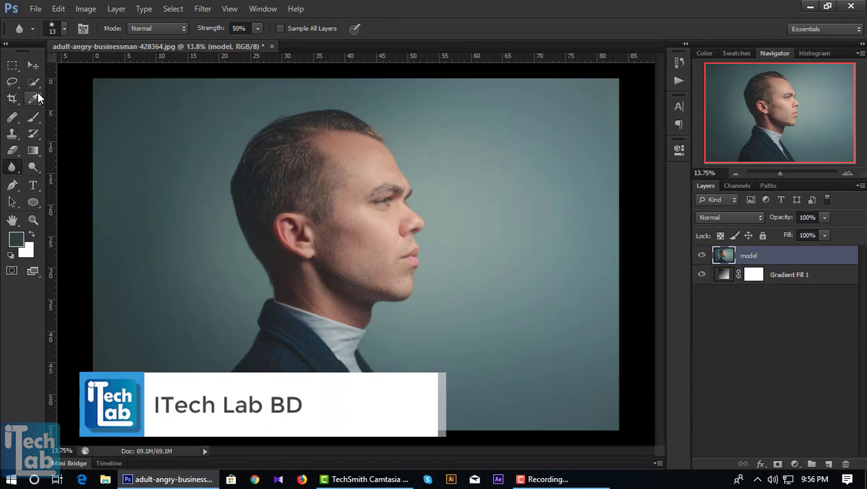
Select the man's head and shoulders with Quick Selection, including the brow edge, and mask the model layer to that selection.
click(34, 81)
mouse_move(365, 158)
mouse_down()
mouse_move(367, 246)
mouse_move(357, 279)
mouse_move(356, 130)
mouse_up()
drag(326, 405, 380, 402)
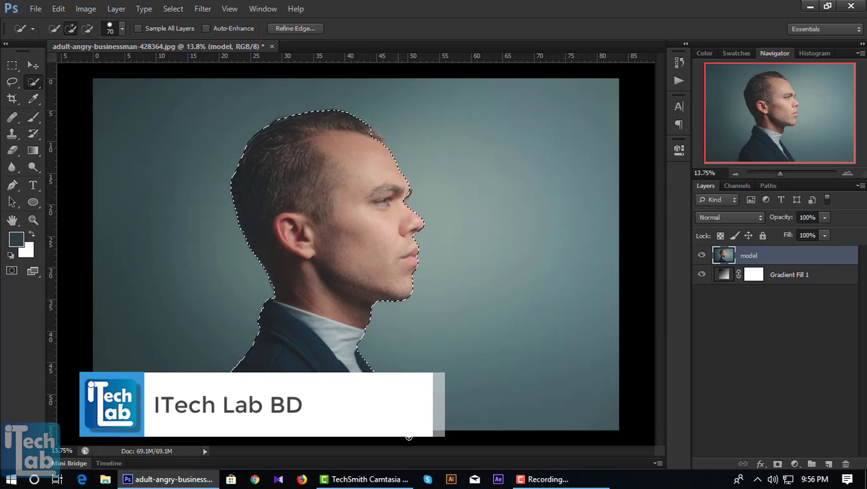
scroll(412, 190, up, 5)
scroll(412, 193, up, 2)
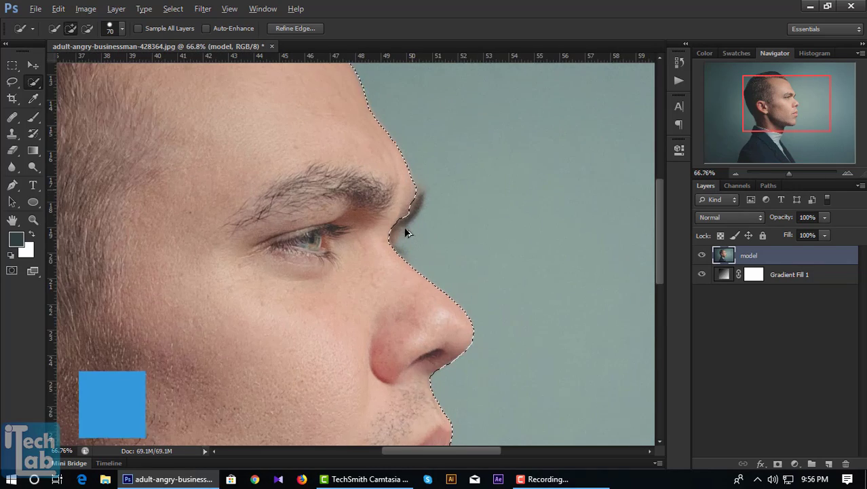
click(378, 188)
scroll(377, 187, down, 5)
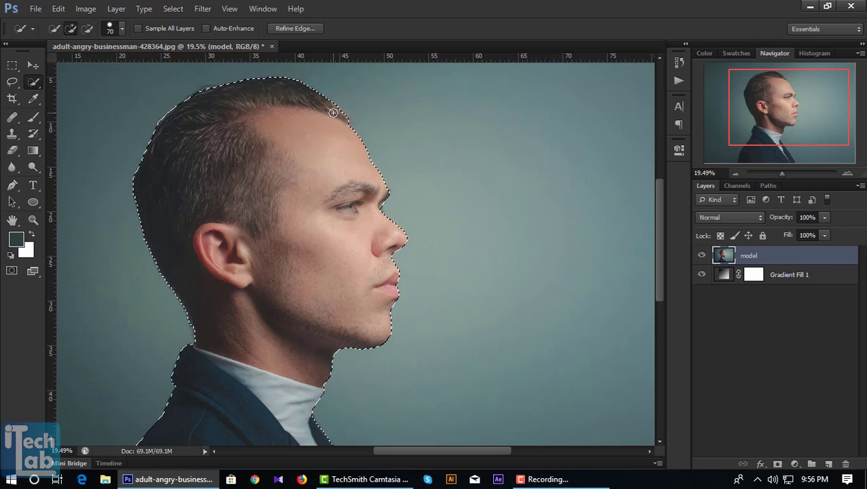
scroll(257, 97, down, 2)
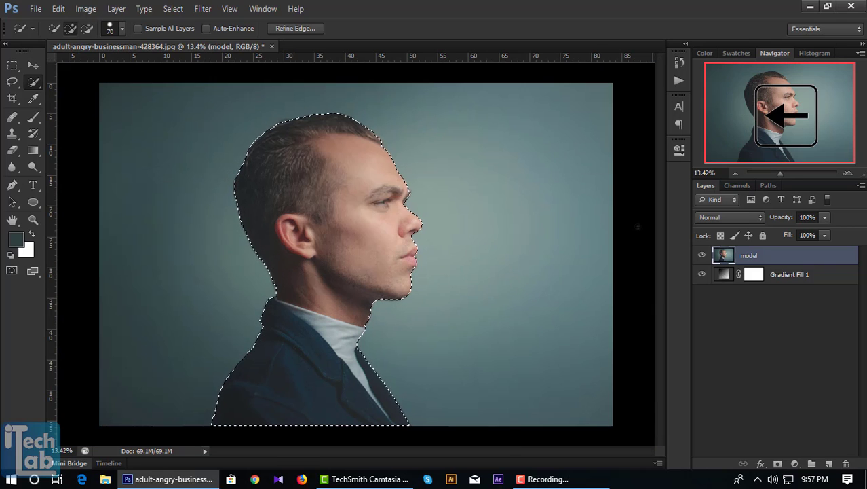
click(777, 464)
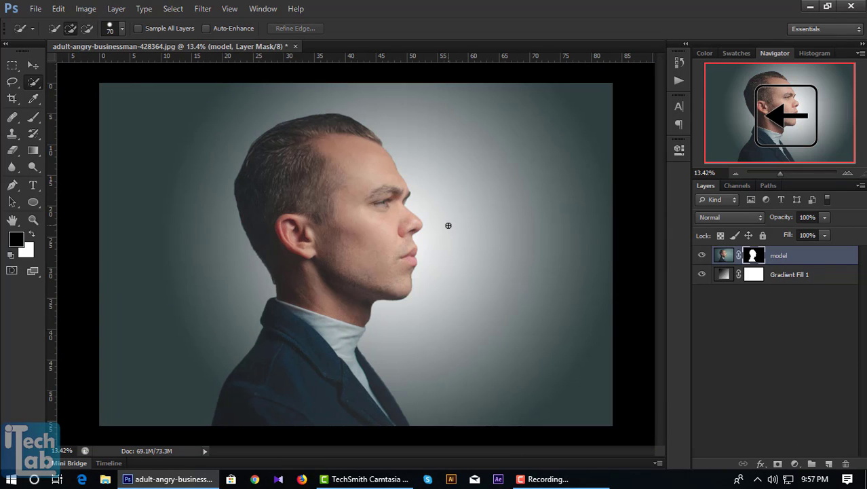
Refine the model layer's mask with Smart Radius enabled, brushing along the head, neck, upper back and chest edges.
right_click(755, 256)
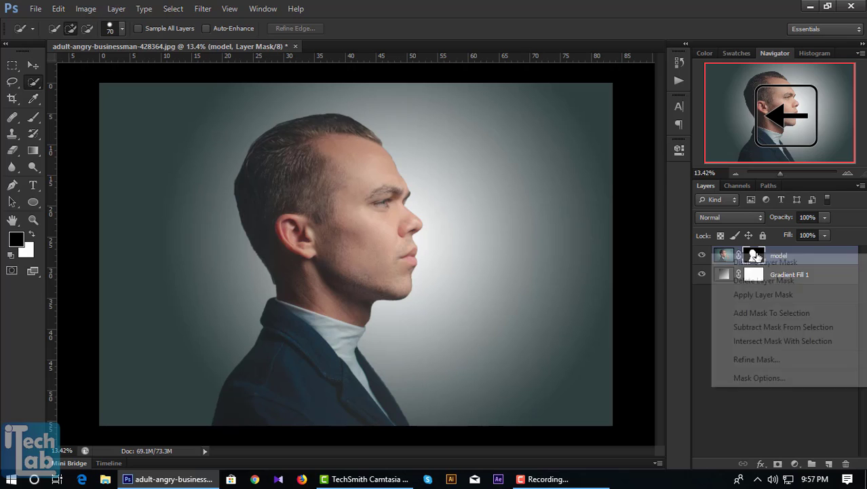
click(768, 358)
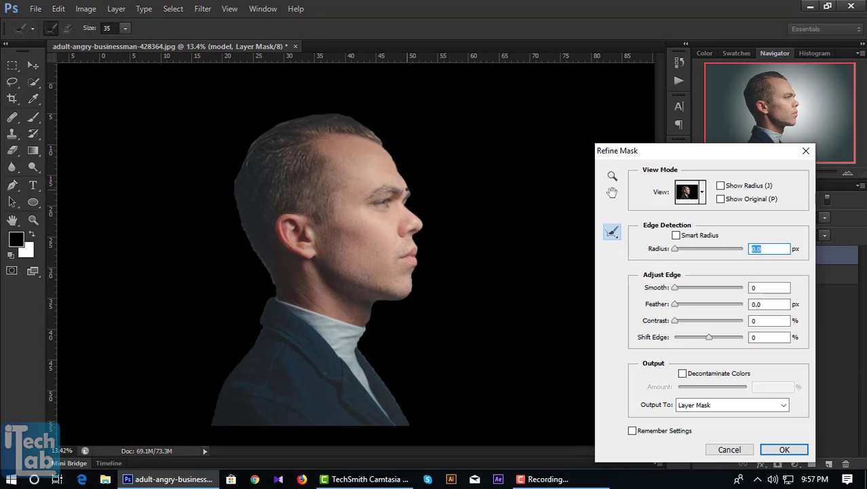
click(676, 235)
mouse_move(403, 189)
mouse_down()
mouse_move(376, 140)
mouse_move(351, 125)
mouse_move(301, 122)
mouse_move(270, 134)
mouse_move(237, 179)
mouse_move(250, 233)
mouse_up()
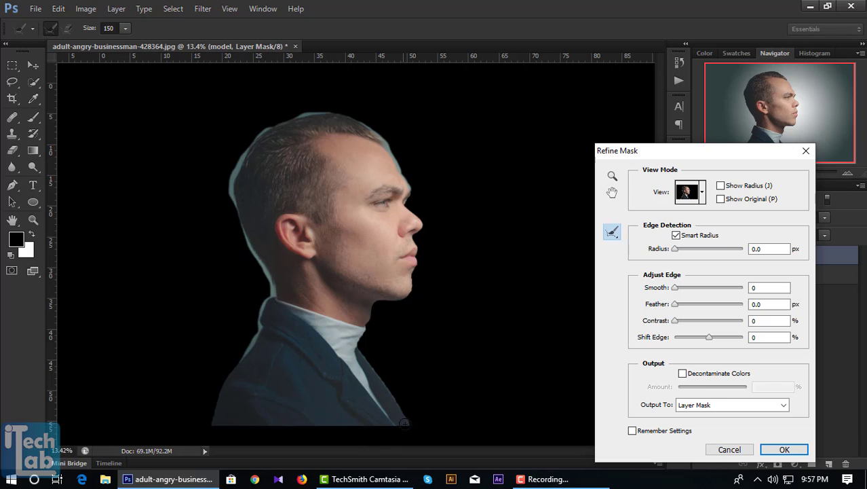
mouse_move(389, 402)
mouse_down()
mouse_move(360, 349)
mouse_move(373, 299)
mouse_up()
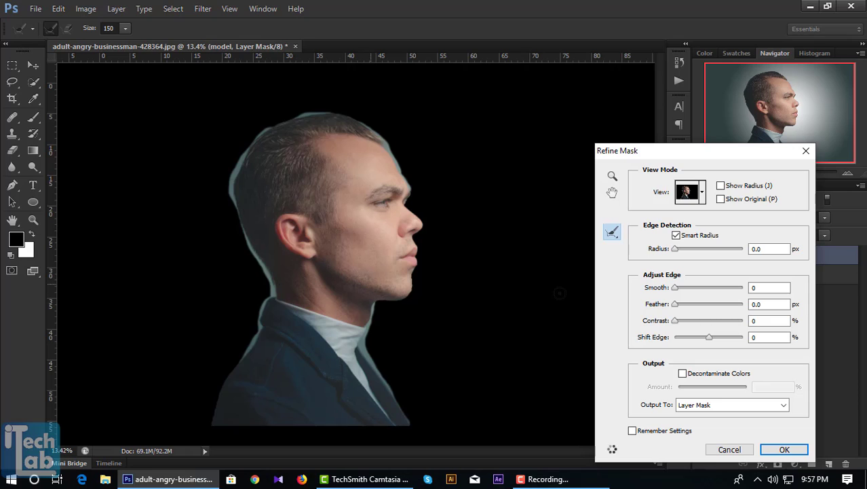
key(Return)
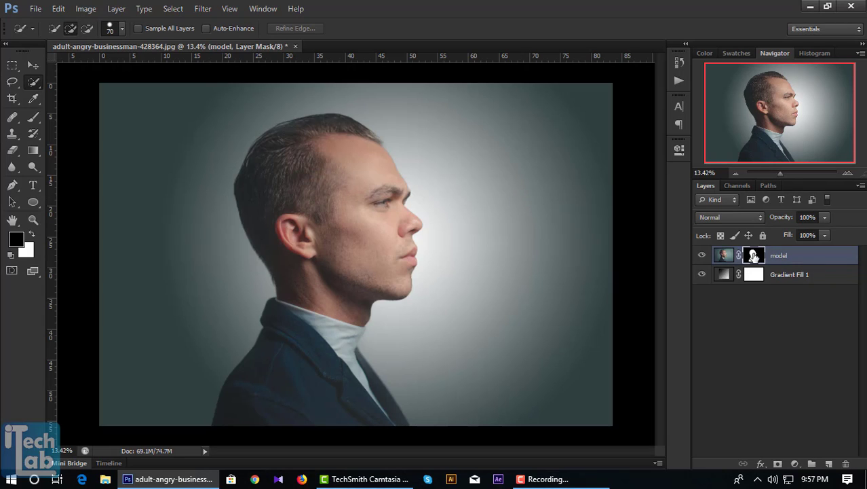
Apply the refined mask permanently to the model layer and move the man toward the left side of the canvas.
right_click(753, 256)
click(758, 298)
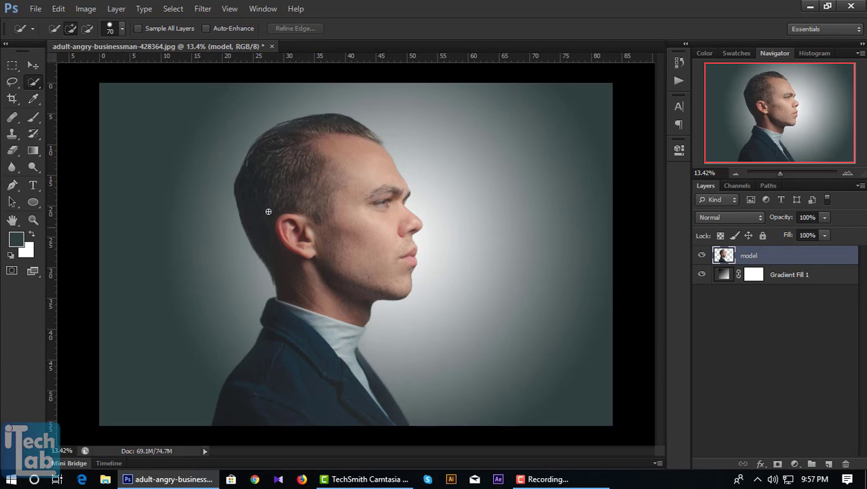
click(33, 65)
drag(368, 188, 317, 225)
click(419, 232)
click(752, 255)
scroll(251, 165, up, 3)
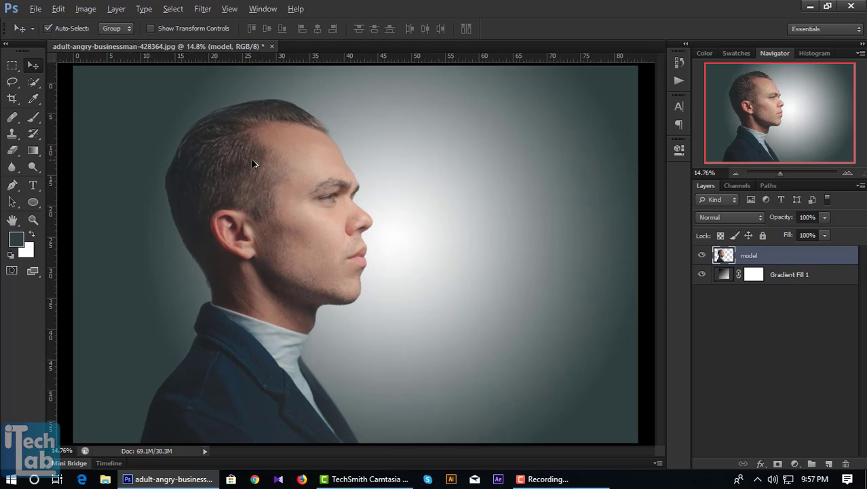
Start a Pen path in Path mode on the model layer, curving from the forehead below the hairline down to mid-cheek.
click(12, 185)
scroll(347, 136, up, 2)
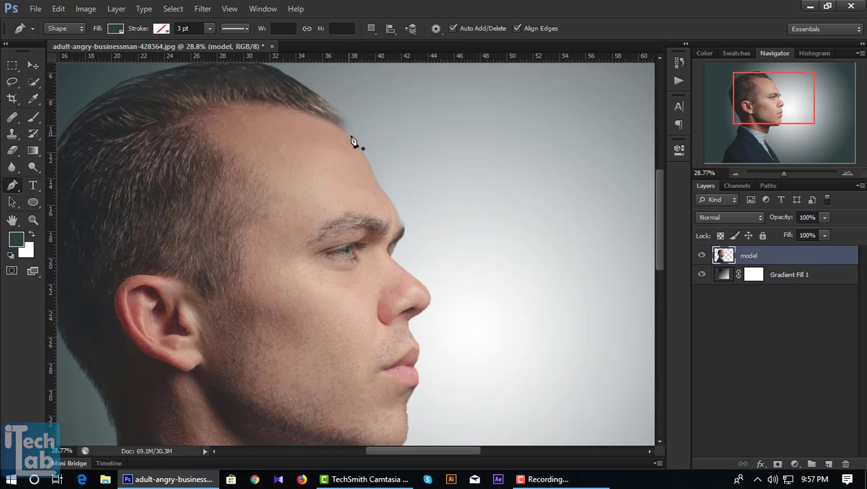
scroll(367, 156, up, 1)
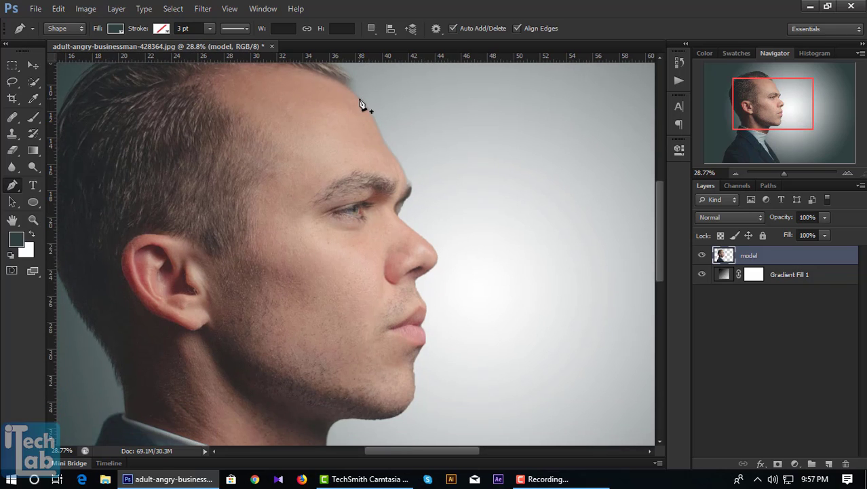
click(359, 99)
key(ctrl+z)
click(65, 28)
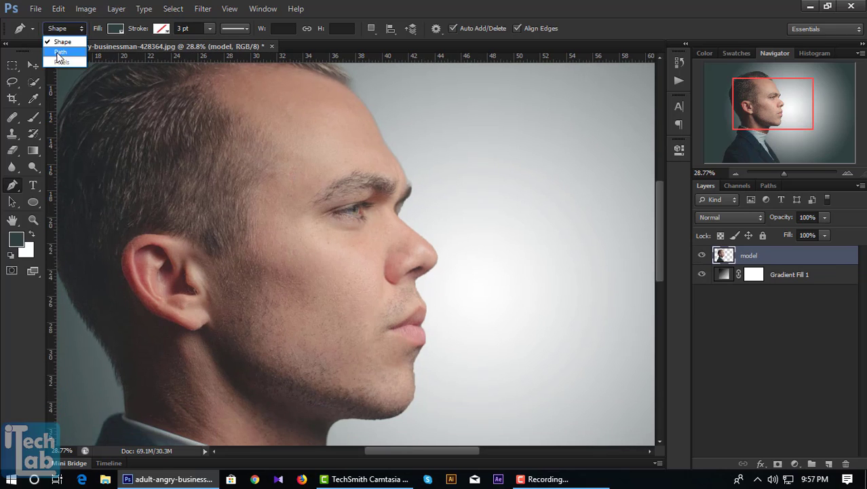
click(42, 43)
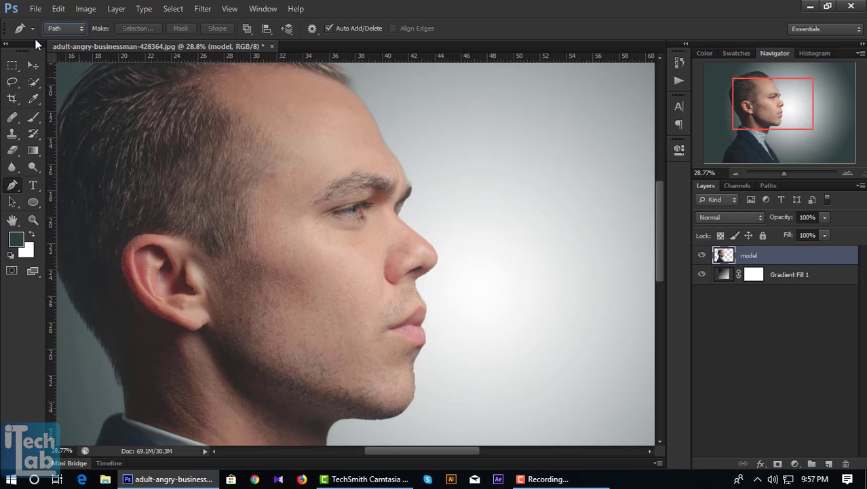
click(363, 101)
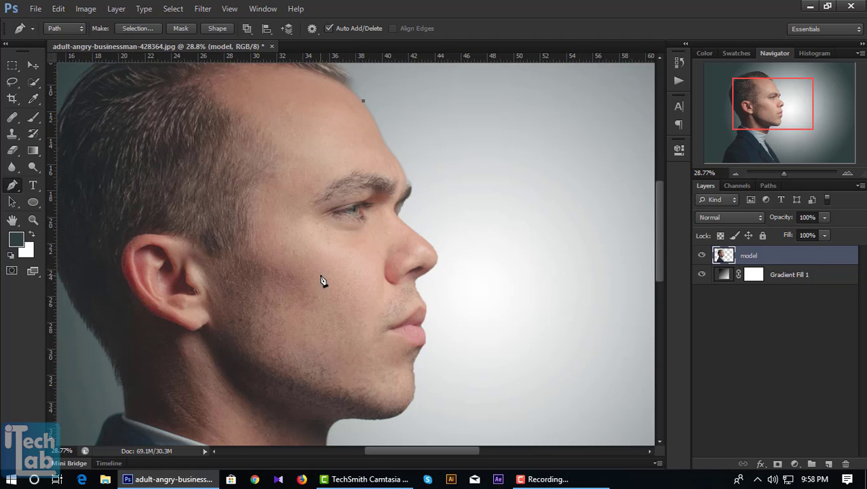
drag(320, 276, 437, 419)
Close the path around the front of the face, convert it to a selection and cut that area from the model layer.
drag(463, 302, 463, 284)
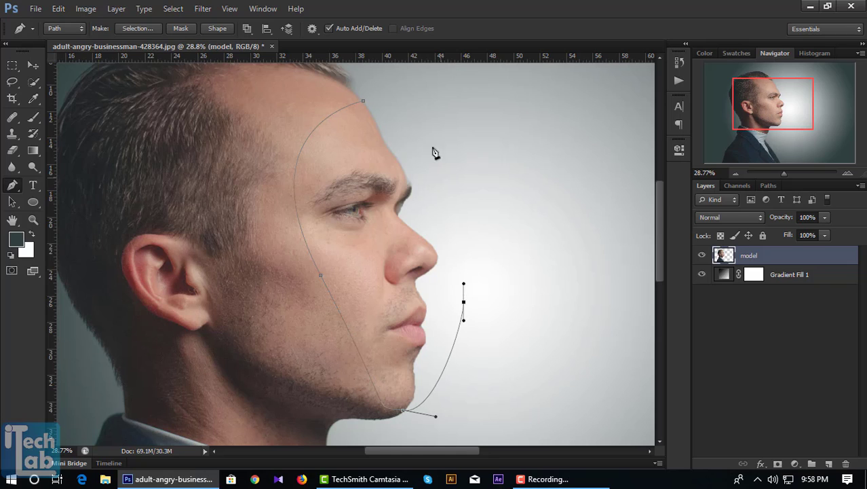
drag(362, 101, 310, 87)
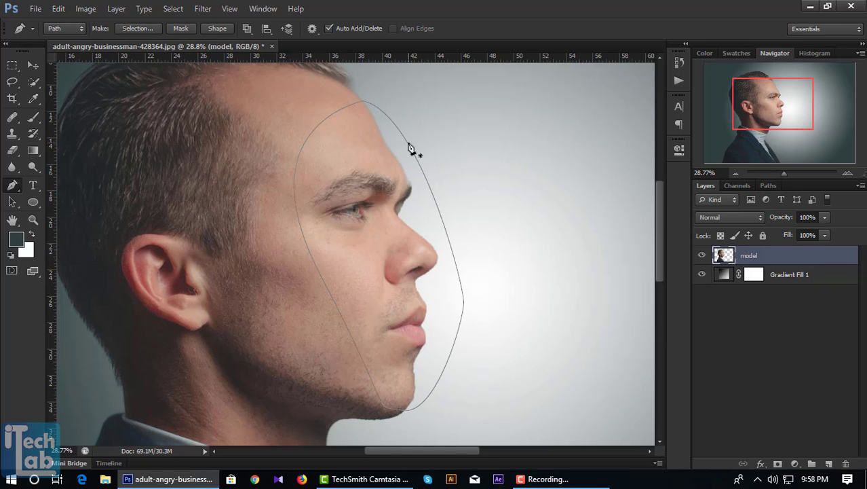
scroll(517, 208, down, 1)
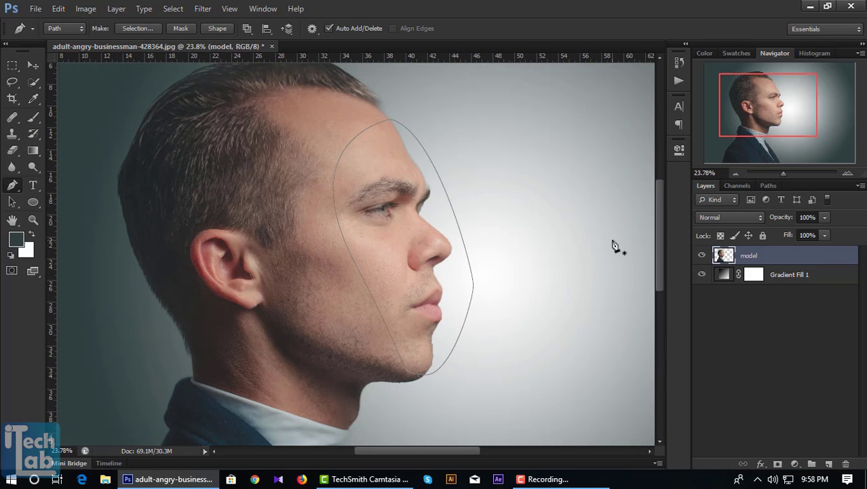
key(ctrl+Return)
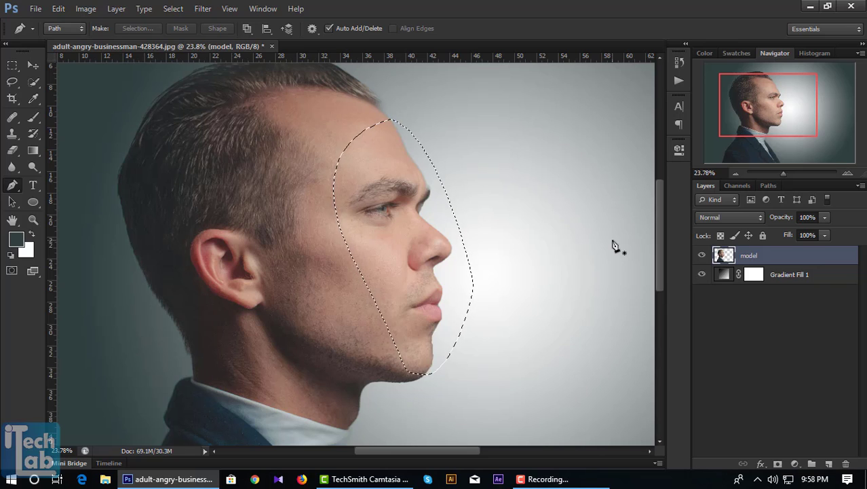
key(Delete)
key(ctrl+d)
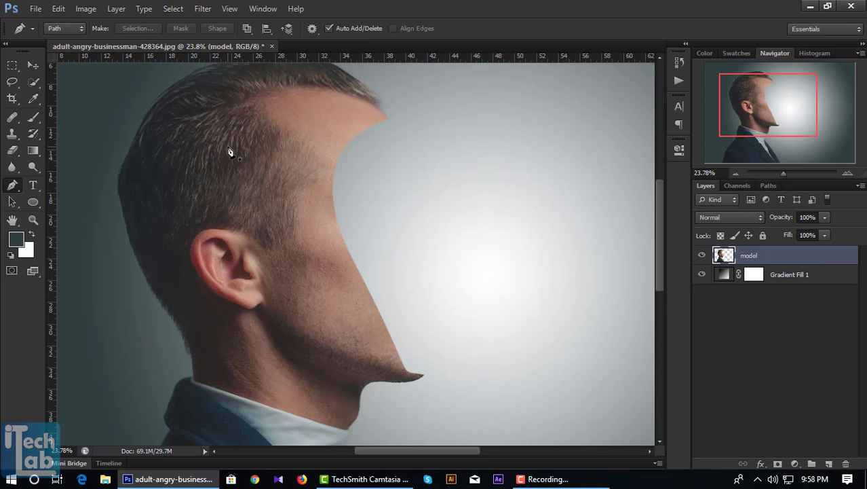
Paste the cut face piece and move it to the right of the head.
key(ctrl+v)
click(33, 65)
drag(354, 266, 505, 226)
Undo the moved face piece, the cut and the path's closing segments, back to the mid-cheek anchor.
key(ctrl+alt+z)
key(ctrl+alt+z)
key(ctrl+alt+z)
key(ctrl+alt+z)
key(ctrl+alt+z)
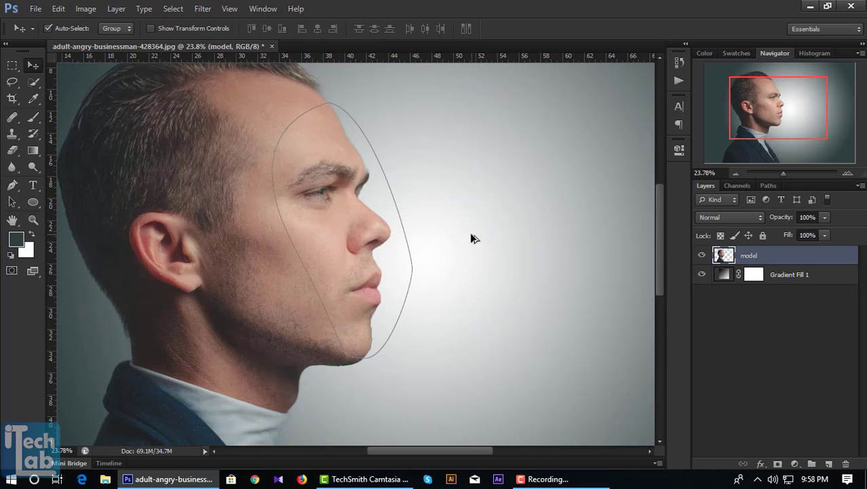
key(ctrl+alt+z)
key(ctrl+alt+z)
Continue the path through an anchor at the chin and one in front of the jaw, closing it at the forehead.
scroll(392, 361, up, 2)
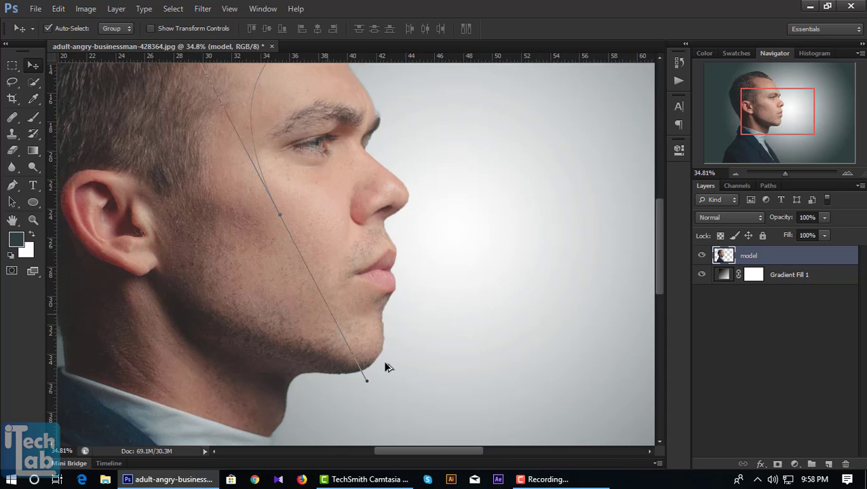
key(p)
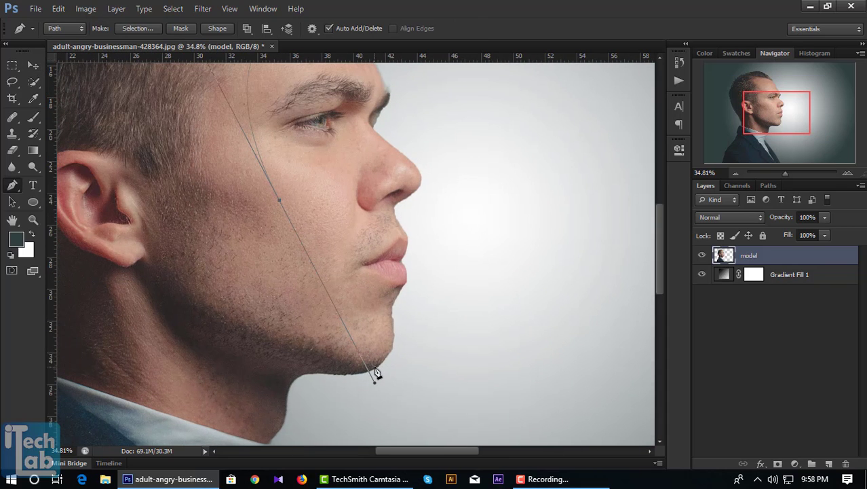
mouse_move(376, 372)
mouse_down()
mouse_move(385, 365)
mouse_move(382, 374)
mouse_up()
drag(454, 329, 469, 296)
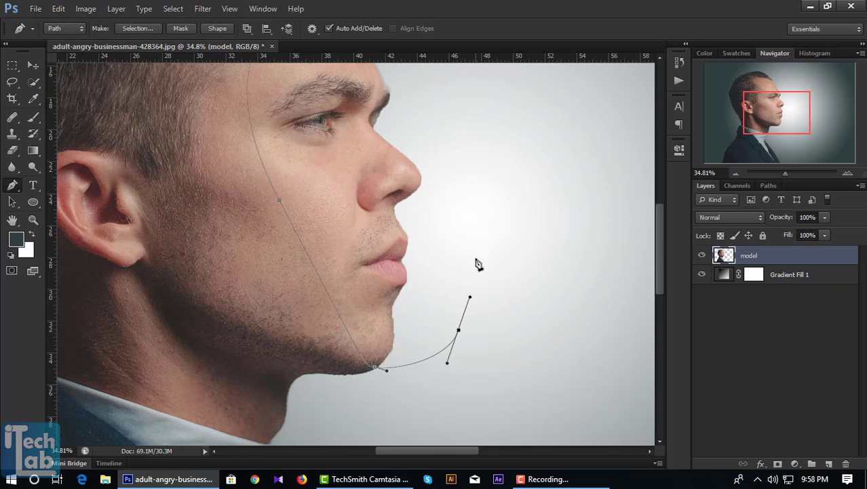
scroll(479, 261, down, 2)
drag(408, 124, 380, 122)
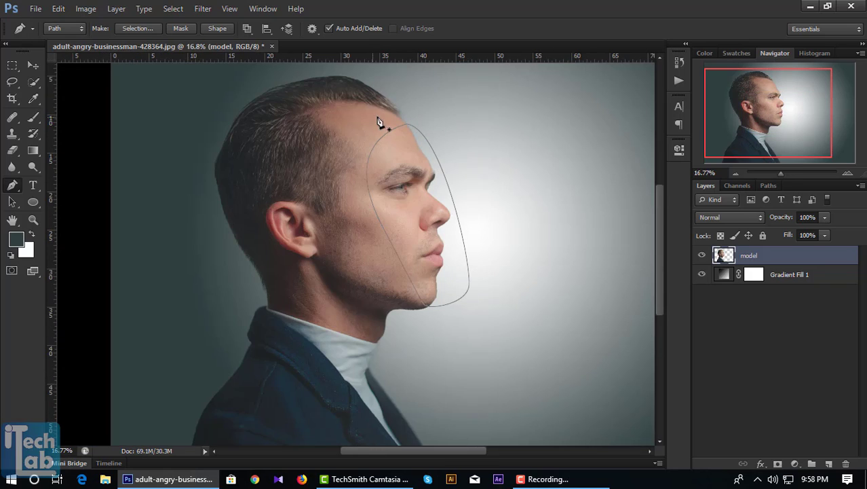
Convert the closed path to a selection, cut the face area from the model layer and paste it onto a new layer.
key(ctrl+Return)
key(ctrl+h)
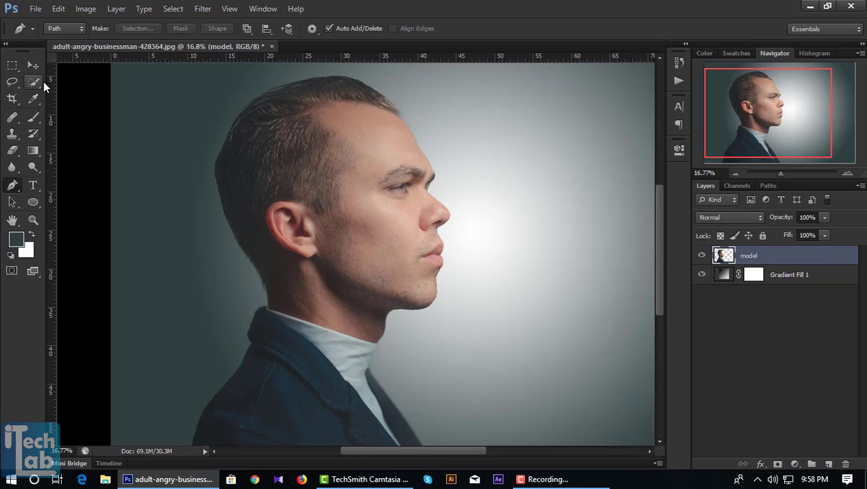
key(Delete)
key(ctrl+v)
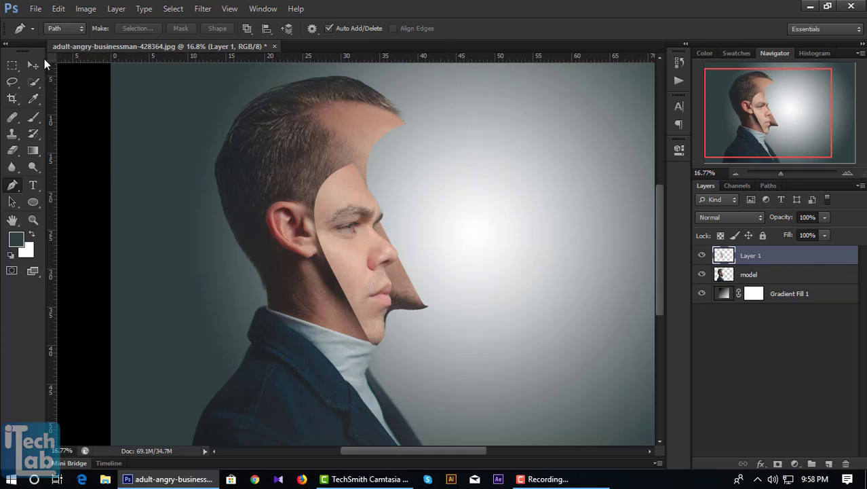
Move the pasted face to the right of the head and rename its layer as face.
key(v)
drag(380, 319, 529, 211)
click(12, 185)
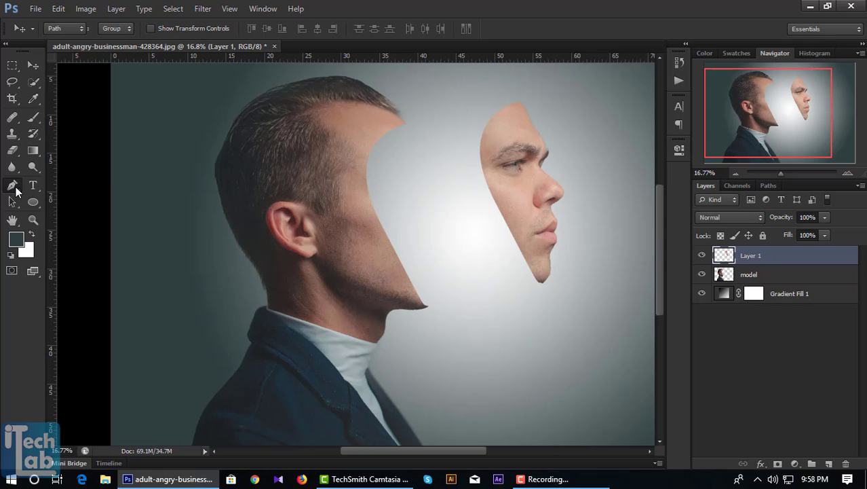
double_click(752, 255)
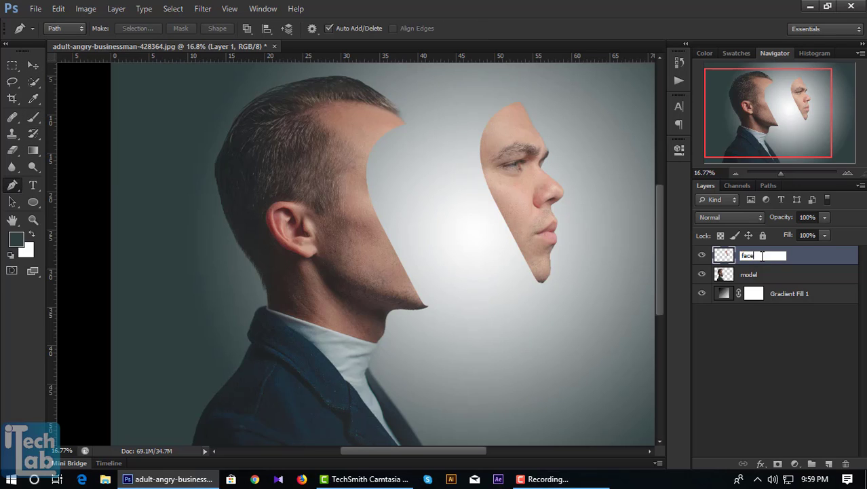
key(Return)
Above the gradient fill layer, begin a Pen shape in Shape mode with a curved front edge from forehead to chin tip.
click(748, 278)
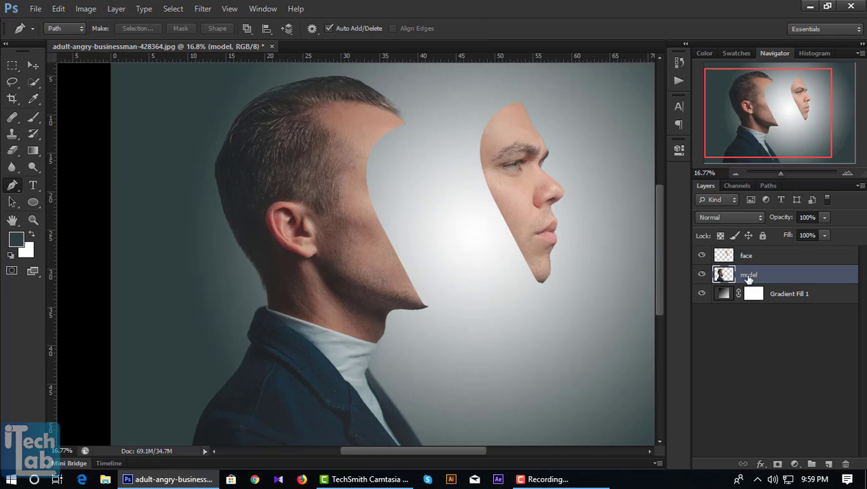
click(777, 297)
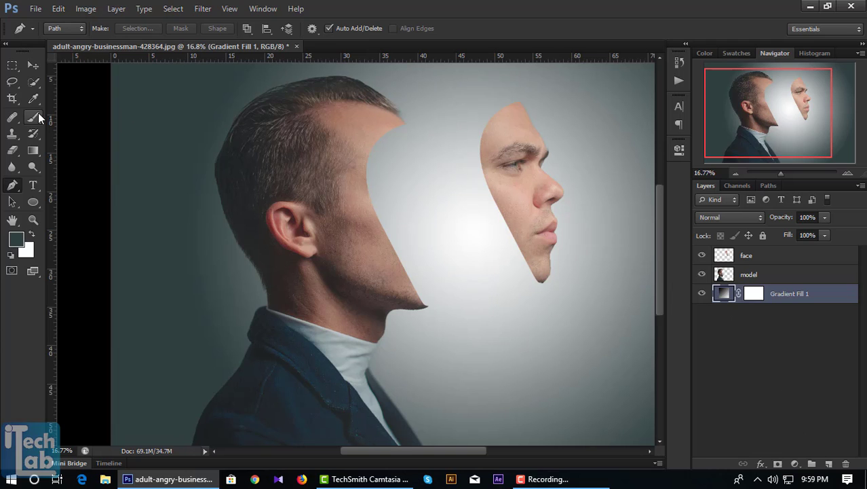
click(65, 28)
click(71, 36)
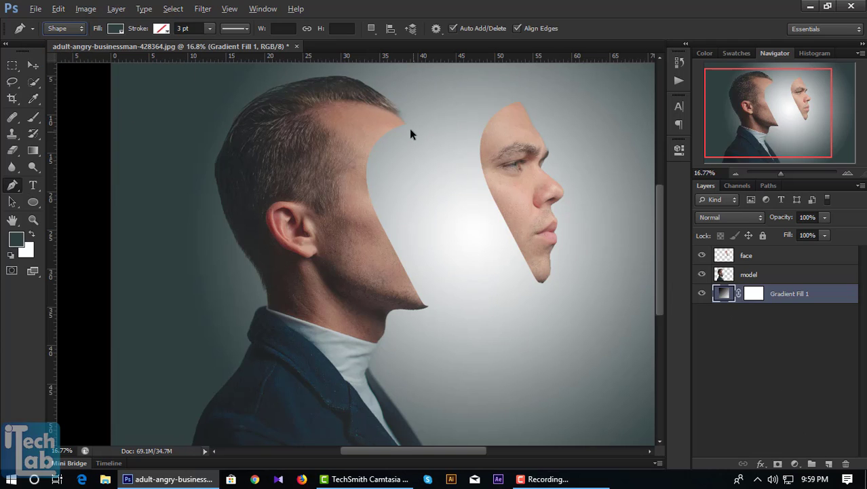
key(ctrl+plus)
key(ctrl+plus)
drag(409, 121, 358, 197)
key(ctrl+minus)
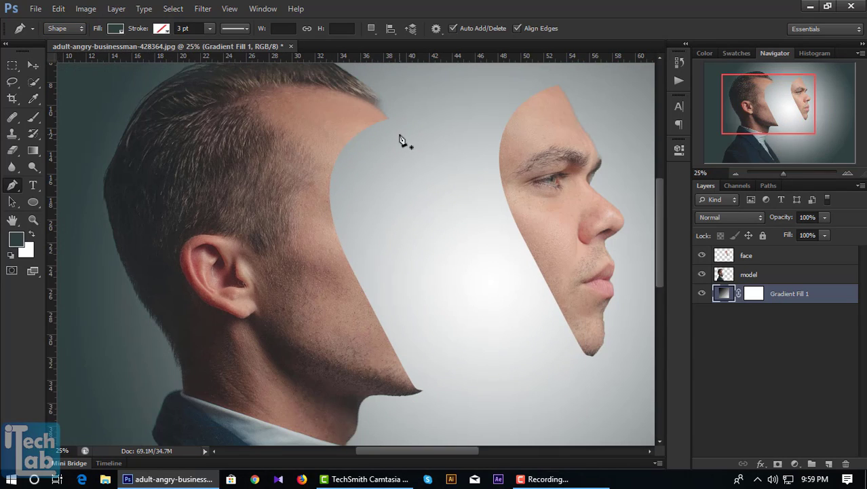
click(375, 110)
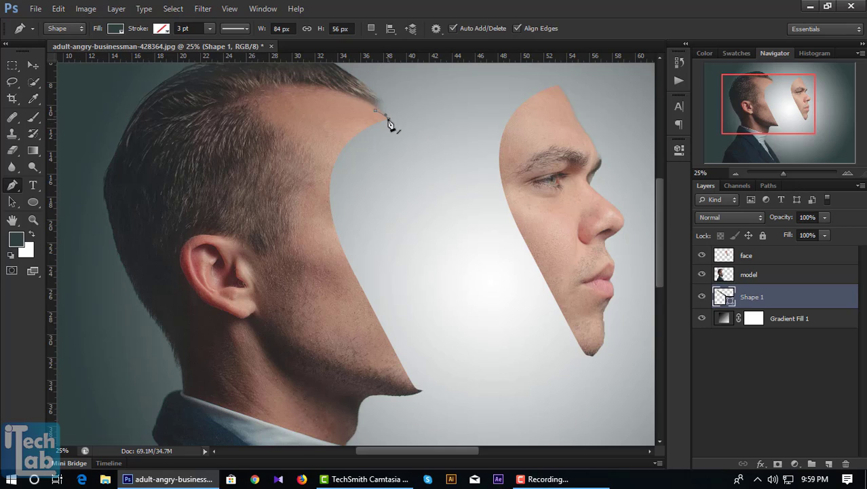
drag(380, 232, 400, 288)
drag(422, 392, 415, 393)
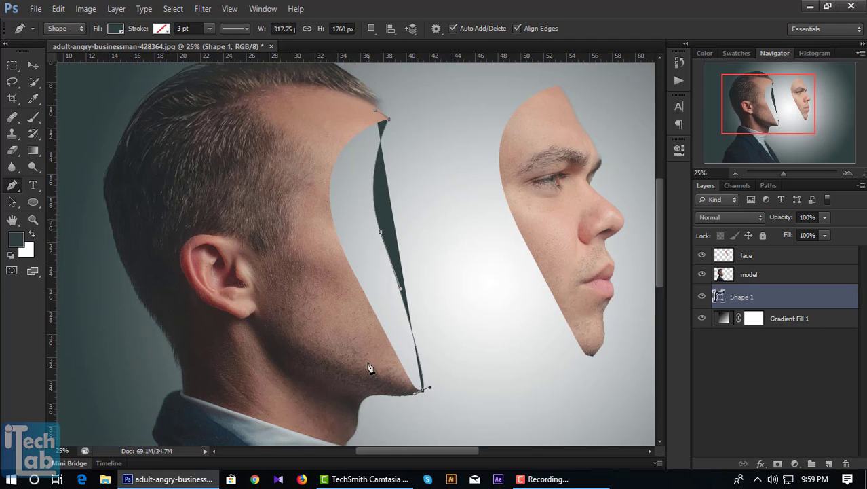
Close the shape with a curve running behind the cheek and temple back up to the forehead.
drag(357, 356, 342, 348)
drag(258, 181, 258, 171)
drag(380, 119, 366, 119)
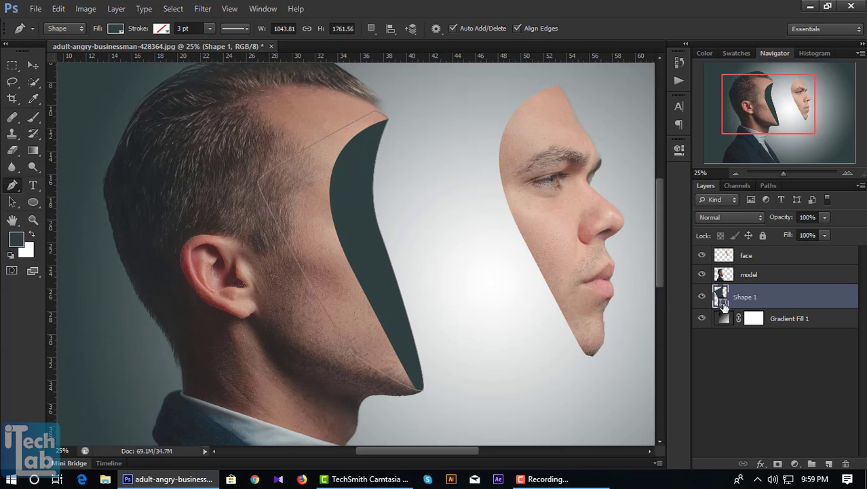
Set the shape's fill to the skin brown 7e5e53, sampled from the man's cheek.
double_click(721, 304)
drag(335, 323, 315, 332)
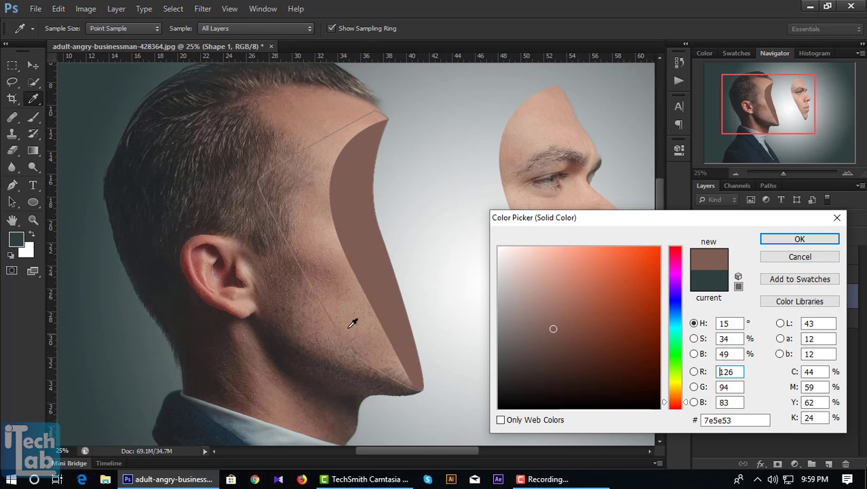
click(791, 239)
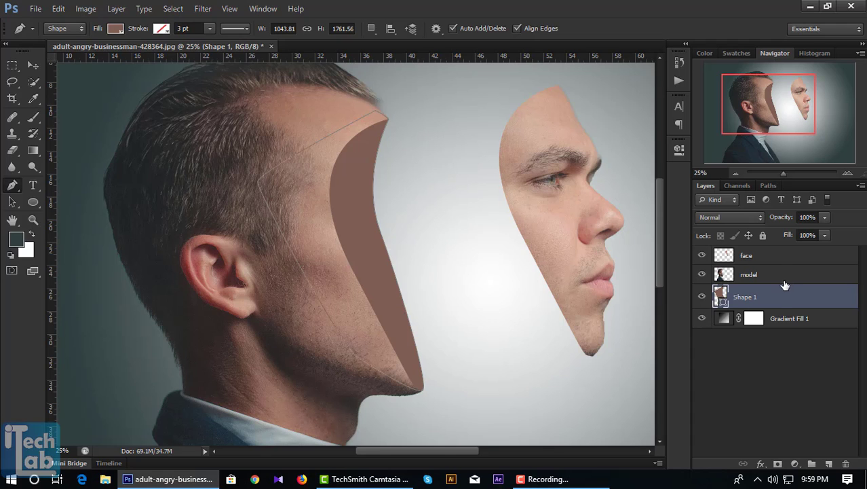
Rasterize the Shape 1 layer and set the foreground color to a dark brown sampled from the stubble on the man's jaw.
right_click(781, 302)
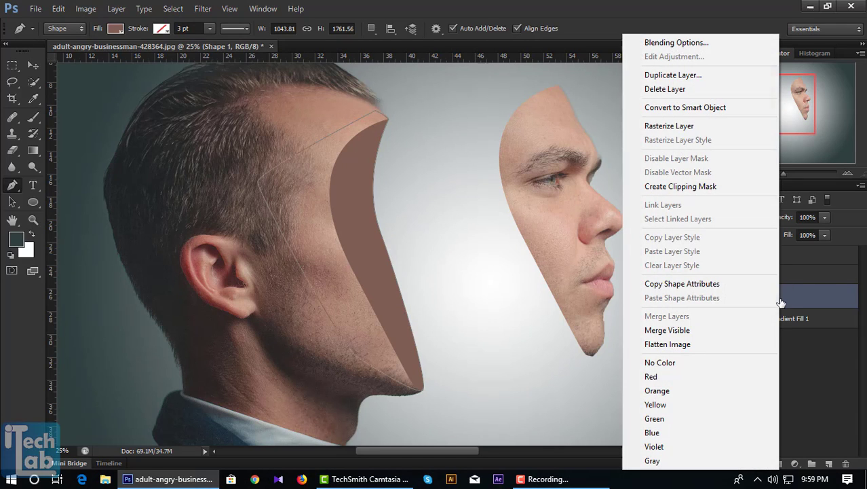
click(679, 126)
click(34, 118)
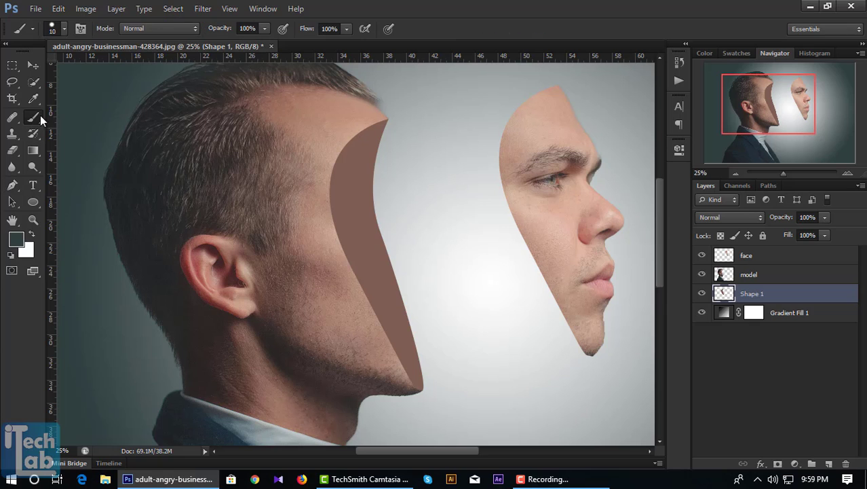
click(17, 238)
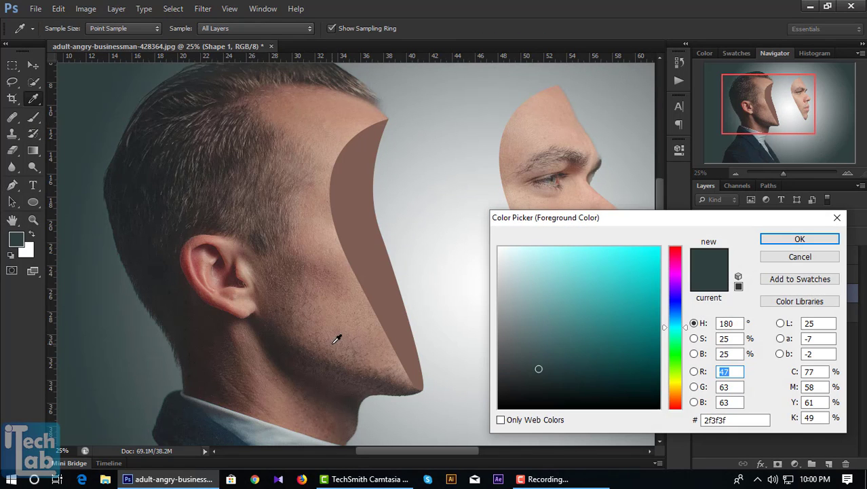
click(339, 334)
click(346, 368)
click(361, 375)
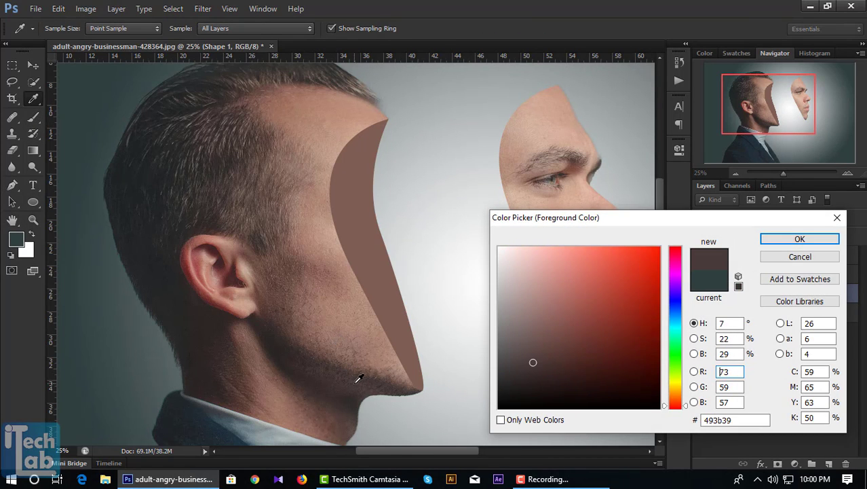
click(368, 367)
key(Return)
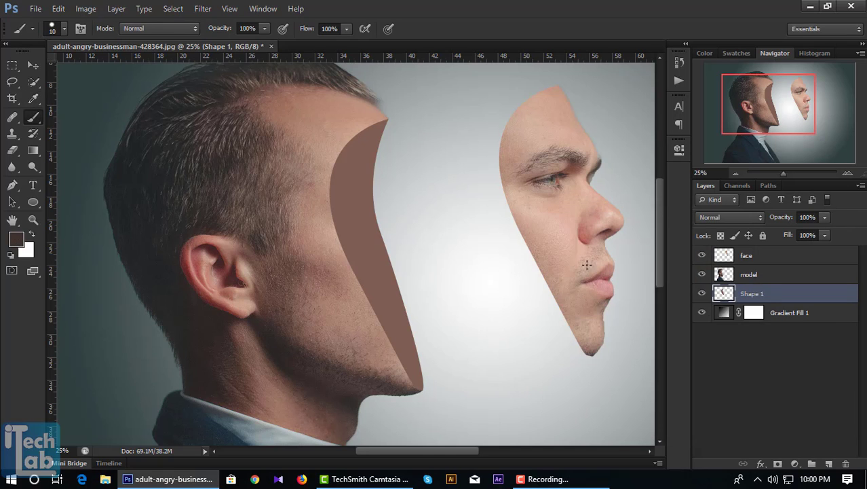
Load the Shape 1 outline as a selection and paint dark shading along the cut surface's inner edge with a 250 px brush.
click(64, 30)
double_click(44, 127)
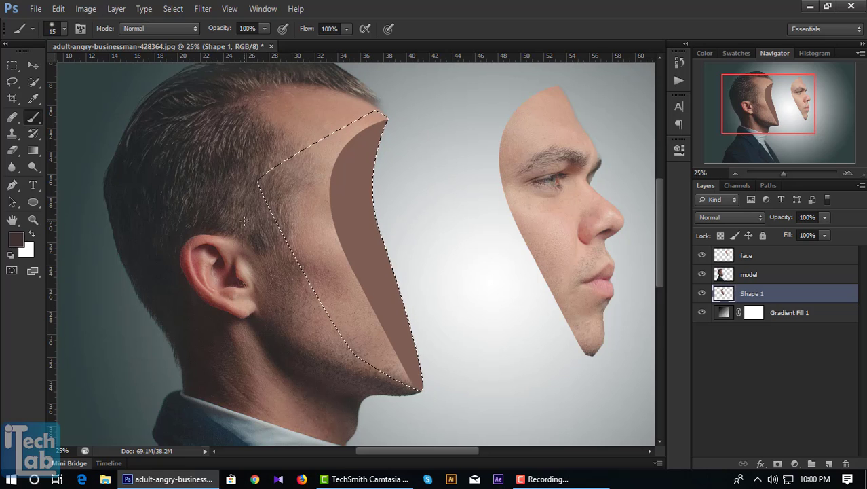
key(bracketright)
key(bracketright)
key(bracketright)
key(bracketright)
key(bracketright)
key(bracketright)
key(bracketright)
key(bracketright)
key(bracketright)
key(bracketright)
key(bracketright)
key(bracketright)
key(bracketright)
key(bracketright)
key(bracketright)
key(bracketright)
key(bracketright)
key(bracketright)
key(bracketright)
key(bracketright)
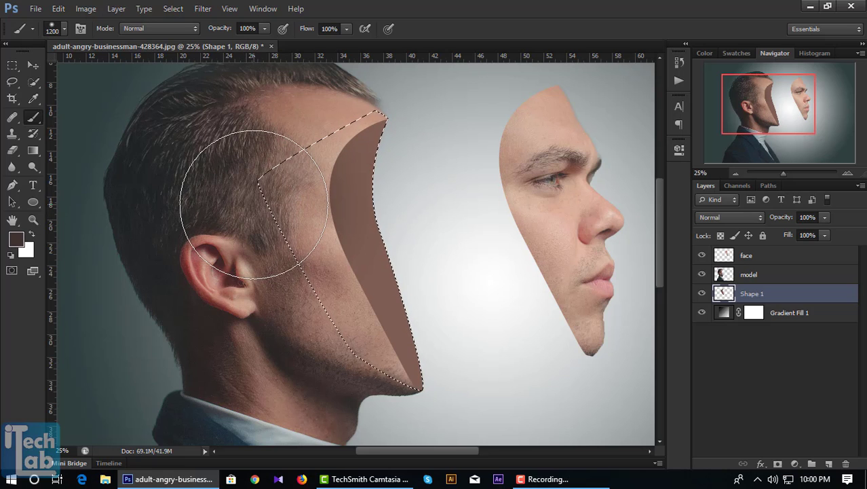
key(bracketleft)
key(bracketleft)
key(bracketleft)
key(bracketleft)
key(bracketleft)
key(bracketleft)
key(bracketleft)
key(bracketleft)
key(bracketleft)
key(bracketleft)
mouse_move(310, 207)
mouse_down()
mouse_move(324, 232)
mouse_move(326, 273)
mouse_up()
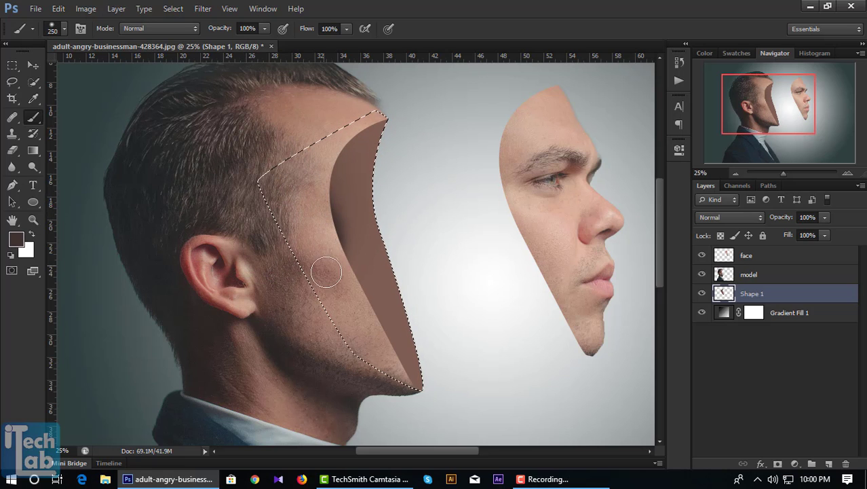
Extend the dark shading along the rest of the cut's inner edge with a 600 px brush, and clear the selection.
key(bracketright)
key(bracketright)
key(bracketright)
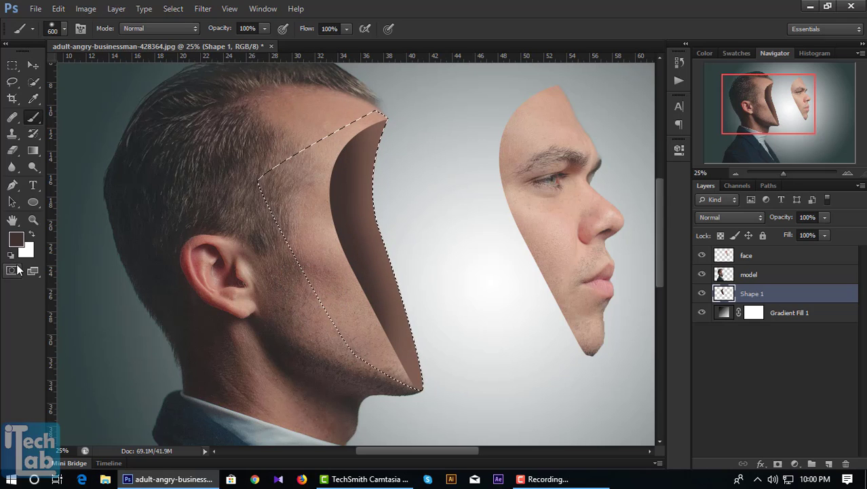
key(ctrl+d)
scroll(81, 262, right, 3)
scroll(383, 281, up, 1)
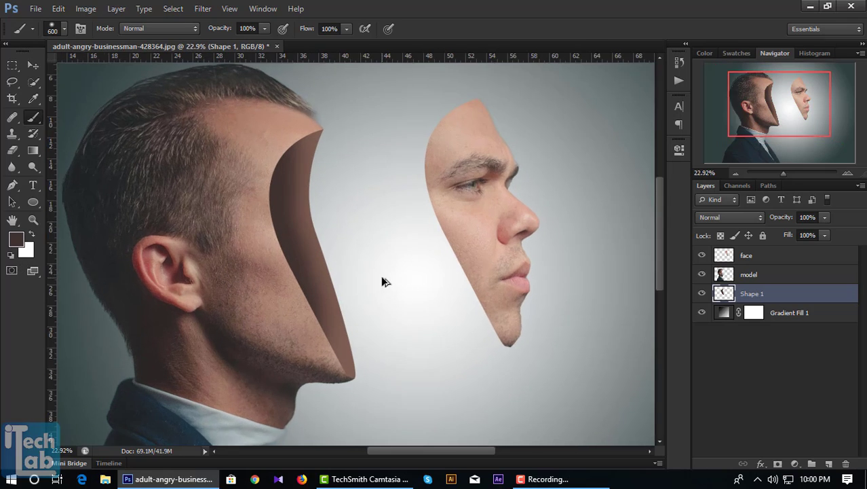
Add a Bevel & Emboss effect to the model layer and open the effect's settings.
click(749, 278)
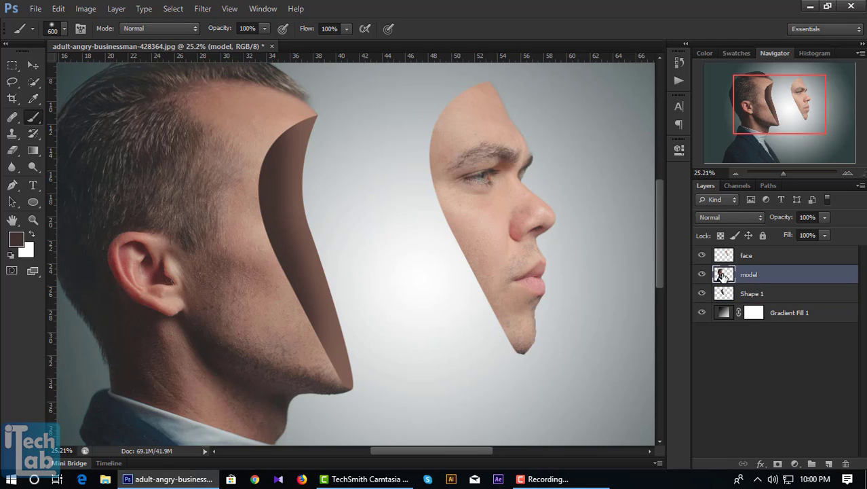
right_click(724, 276)
click(616, 176)
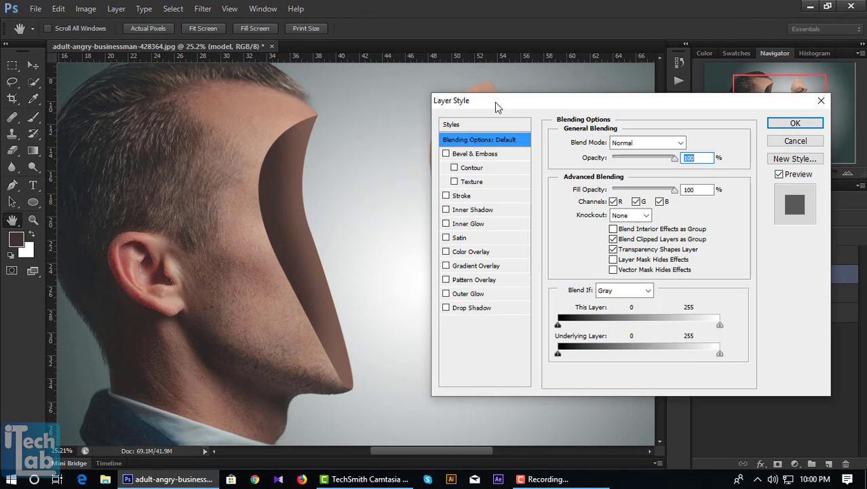
drag(496, 107, 620, 77)
click(564, 129)
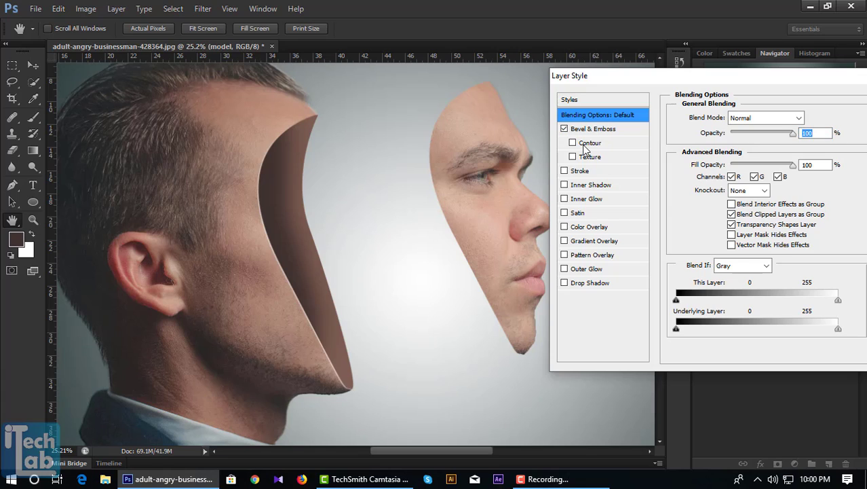
click(593, 128)
Set the model layer's inner bevel to 327% depth and 27 px size, and apply the layer style.
drag(736, 179, 756, 157)
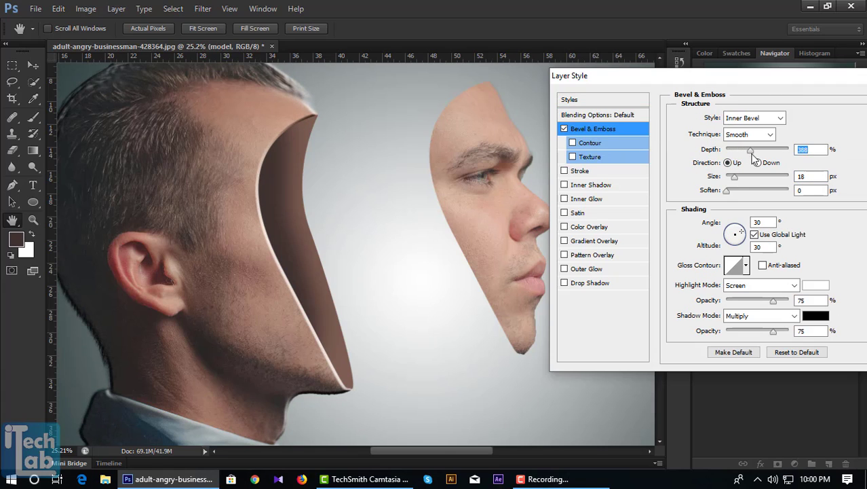
click(752, 177)
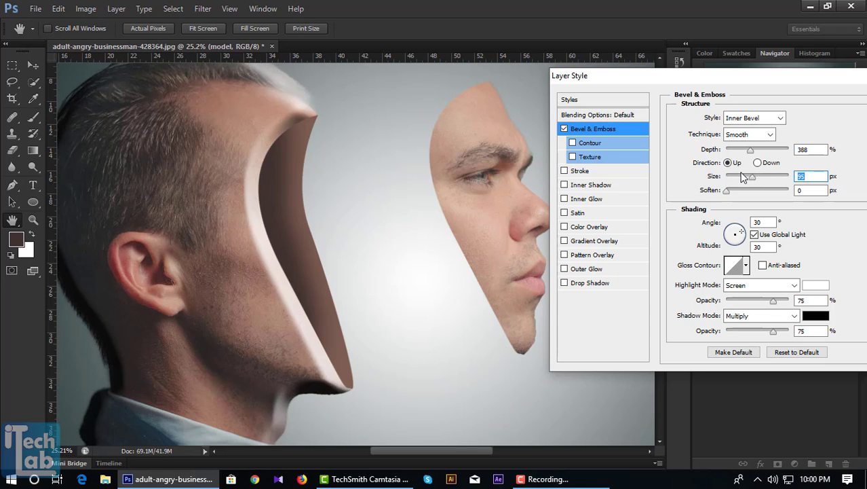
drag(743, 177, 731, 178)
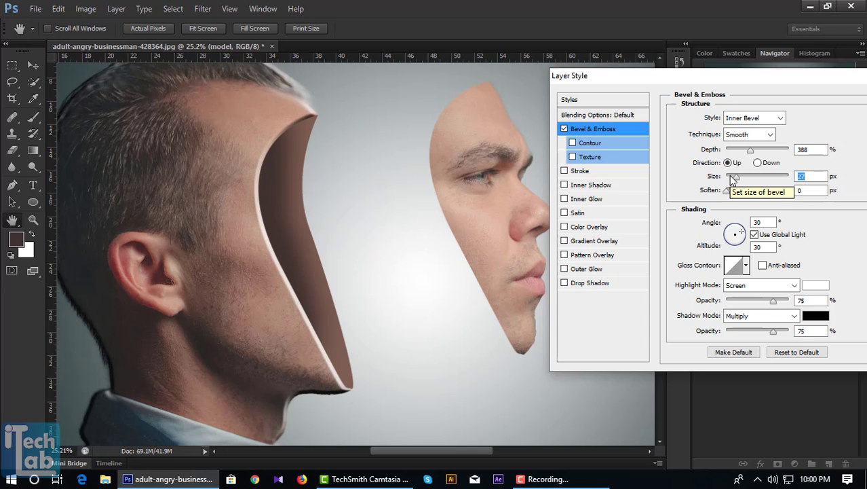
drag(780, 77, 663, 95)
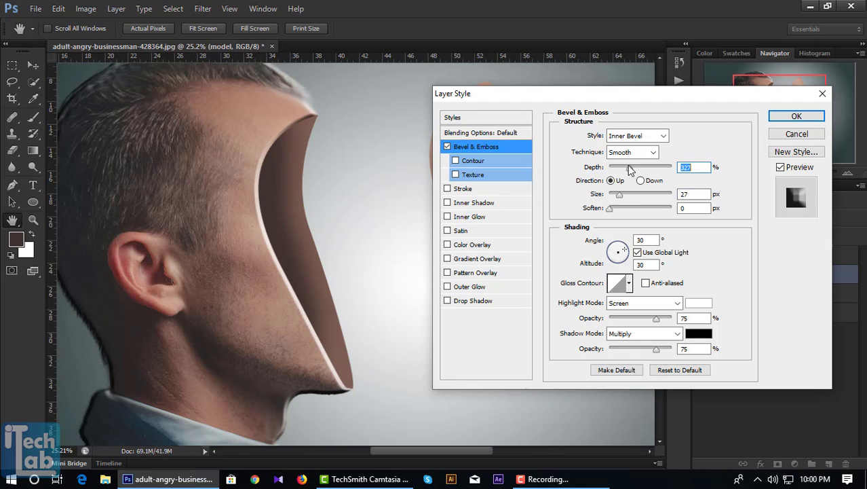
click(784, 120)
Convert the model layer's bevel effect into separate highlight and shadow layers.
scroll(321, 216, down, 4)
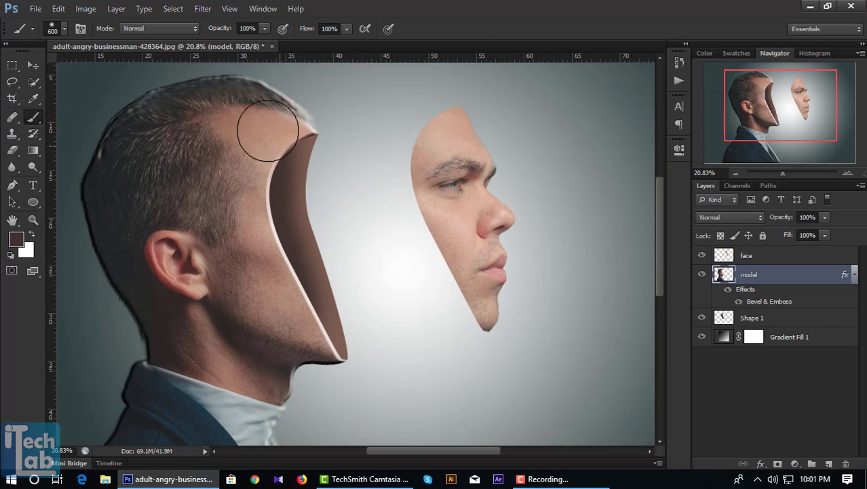
click(855, 274)
click(855, 274)
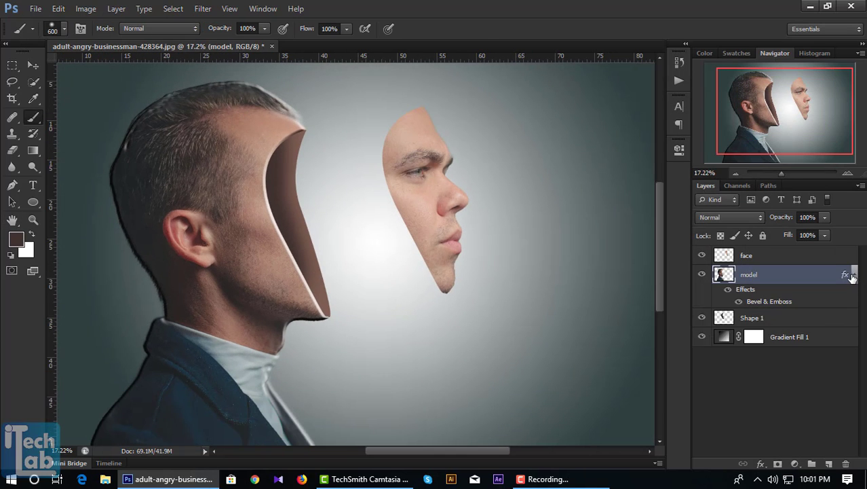
right_click(845, 274)
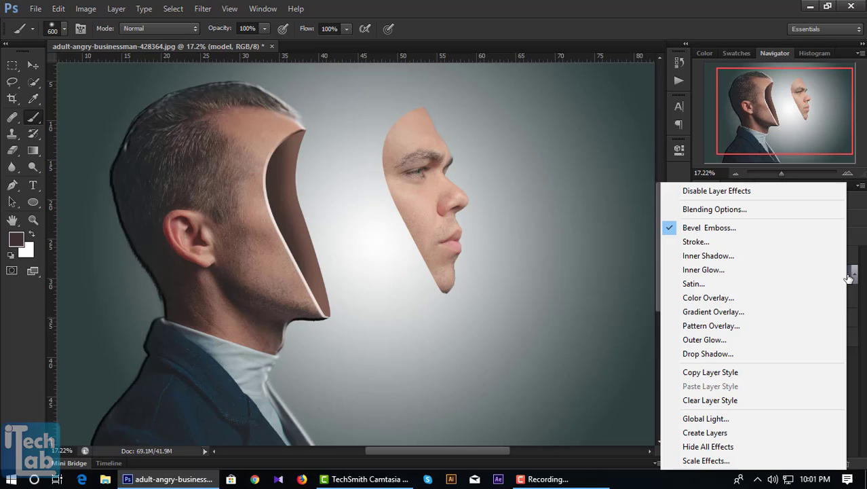
click(705, 433)
On the model's Inner Bevel Shadows layer, erase the dark outline around the back of the head, neck and jacket.
click(700, 275)
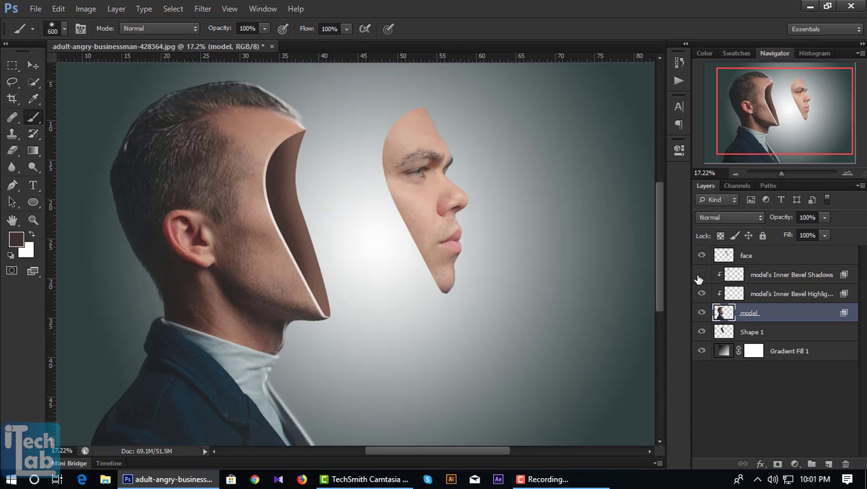
click(700, 274)
click(700, 275)
click(700, 275)
click(749, 276)
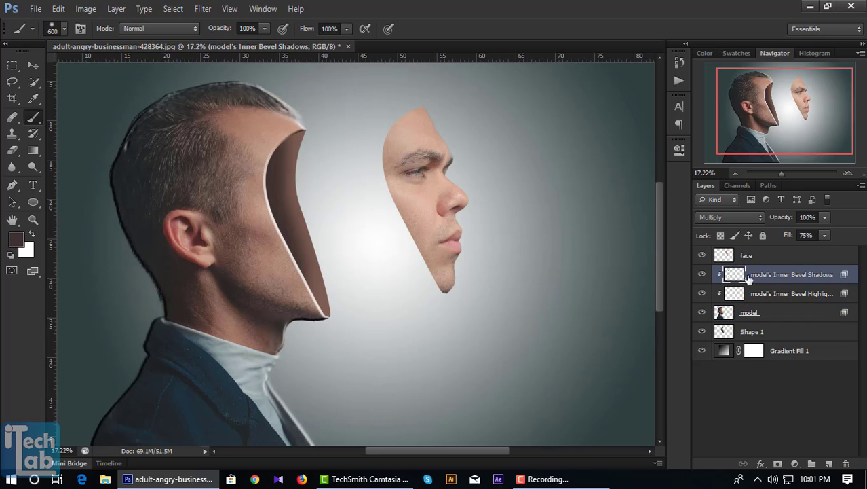
click(13, 150)
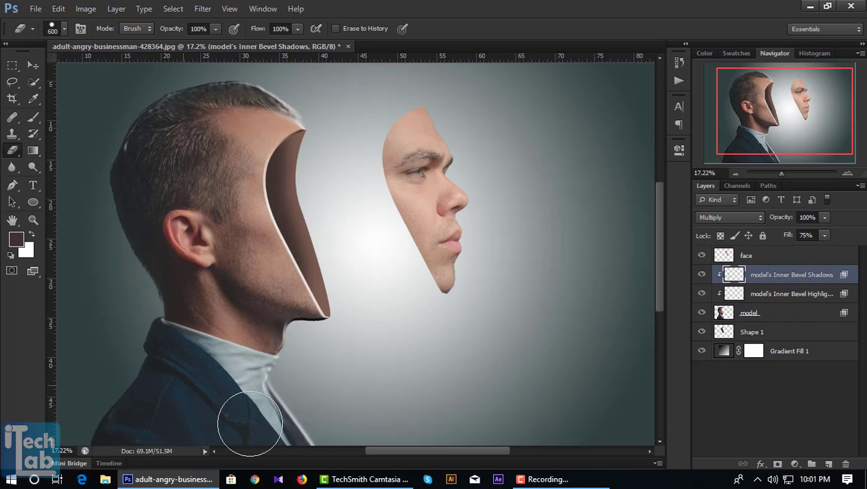
Erase the bevel highlights around the collar and jacket, and the bevel shadow under the chin, on their respective layers.
click(738, 295)
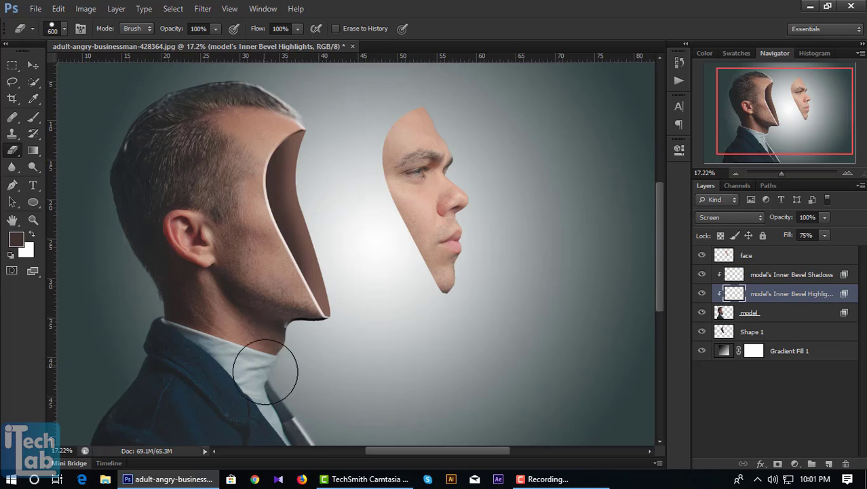
scroll(287, 343, up, 5)
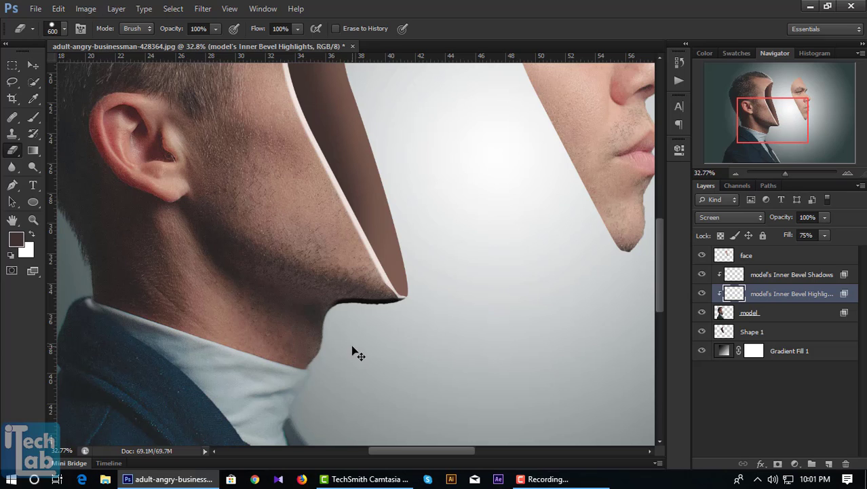
key(alt+bracketright)
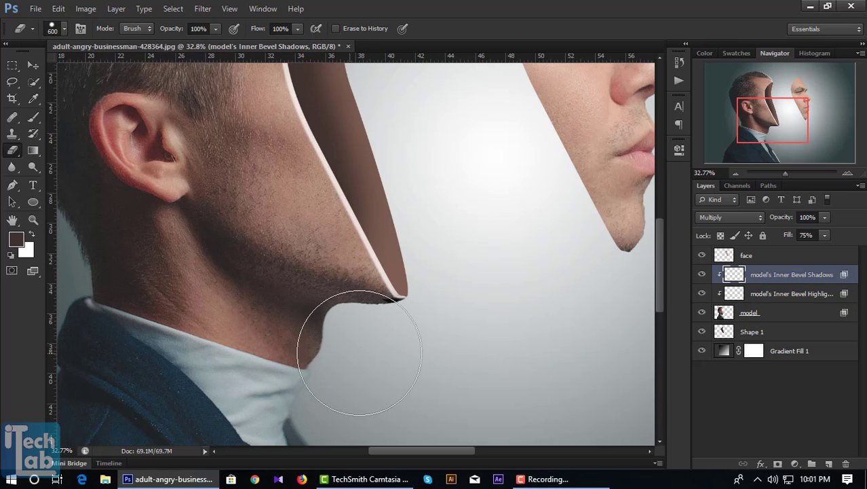
scroll(309, 348, down, 3)
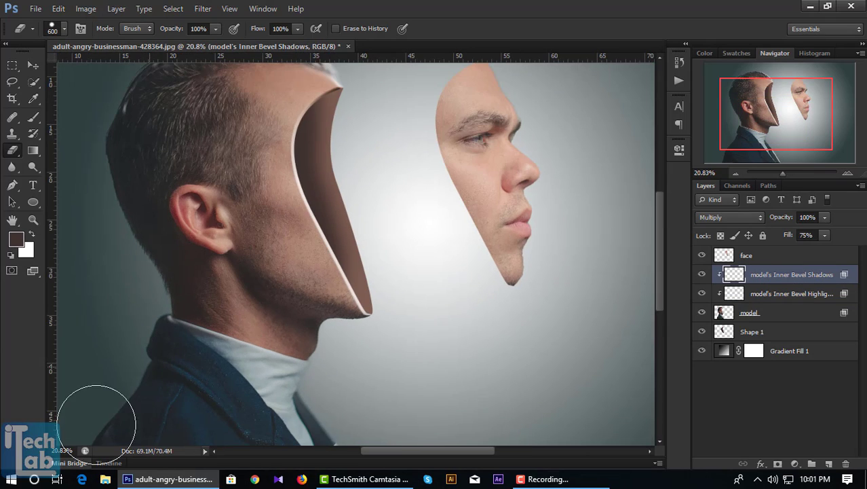
scroll(159, 388, down, 3)
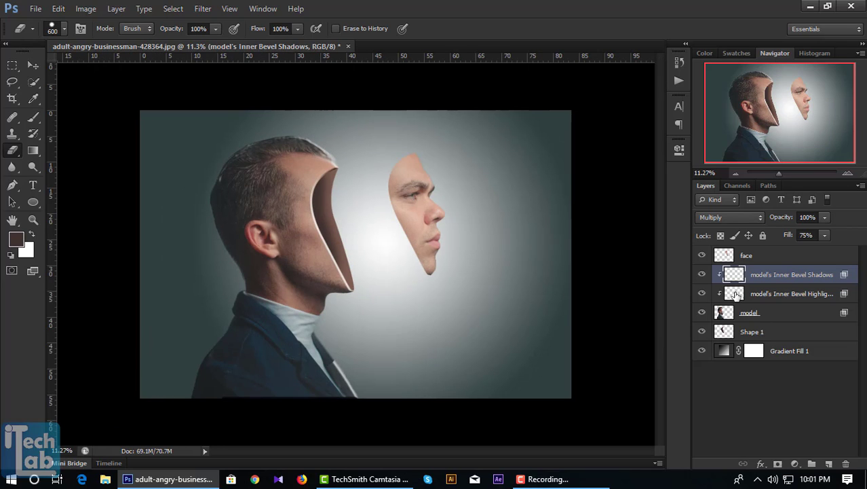
On the Inner Bevel Highlights layer, erase the white outline around the hair and the tip of the forehead.
key(alt+bracketleft)
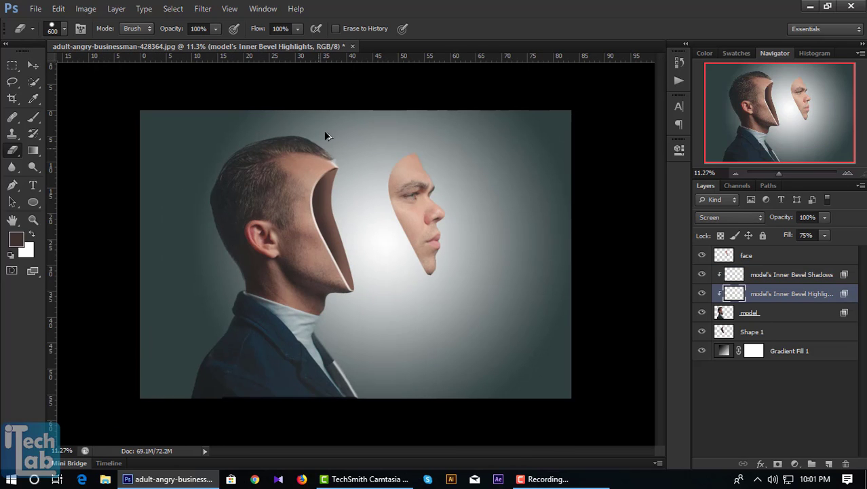
scroll(325, 136, up, 6)
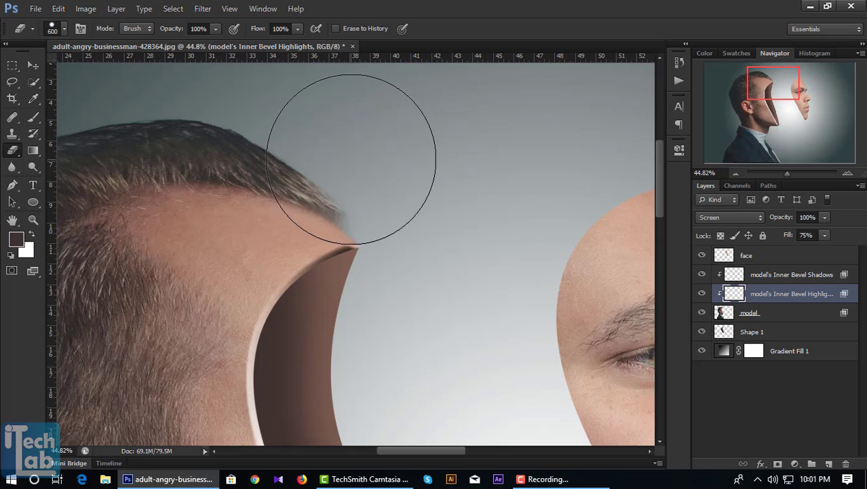
scroll(306, 166, down, 6)
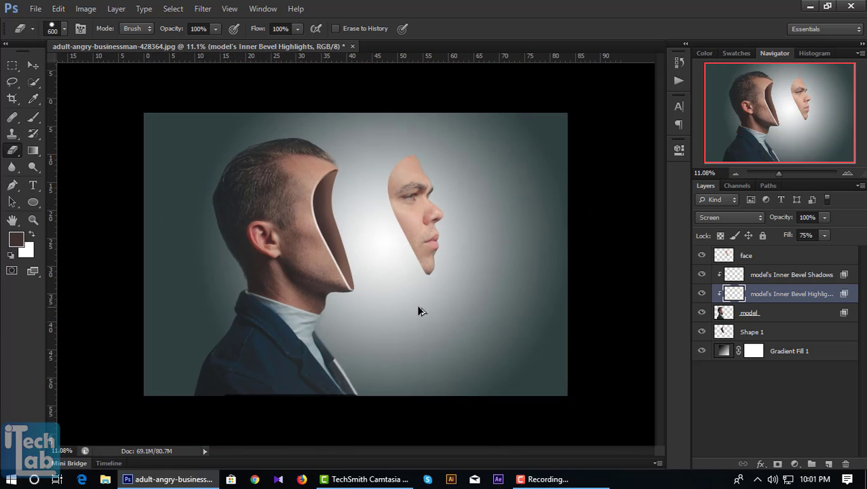
Add a Bevel & Emboss effect to the Shape 1 layer that forms the cut surface of the head.
click(740, 327)
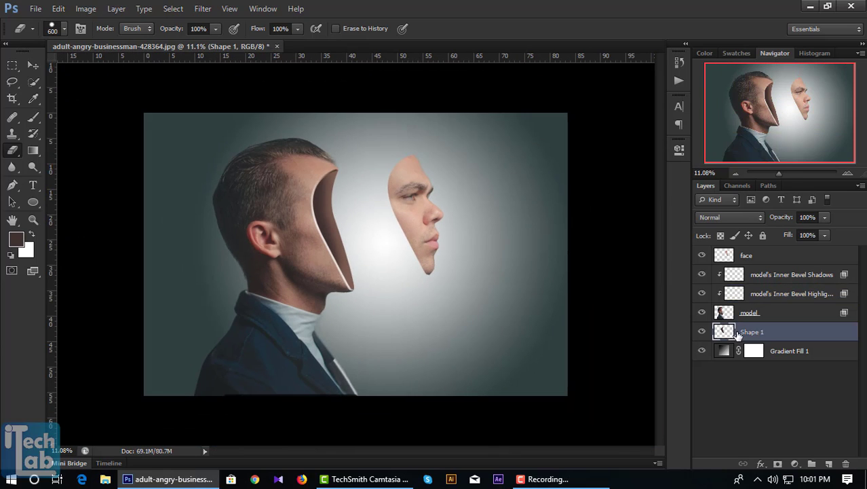
right_click(740, 327)
click(596, 45)
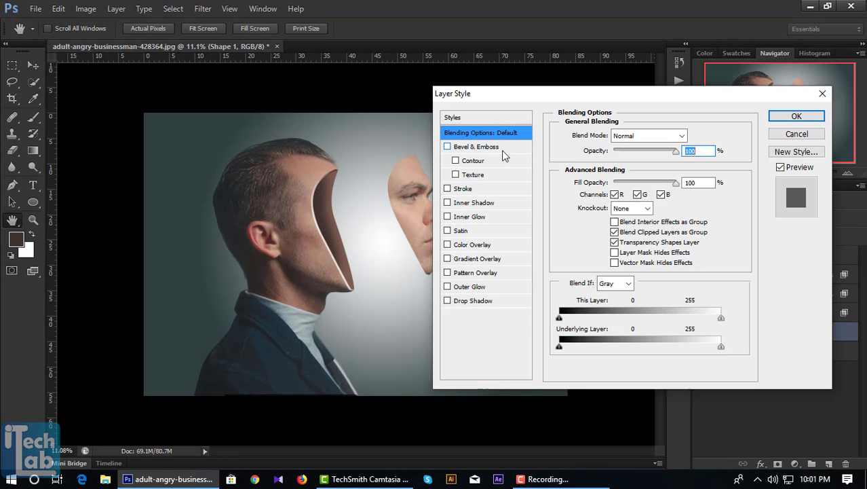
click(394, 170)
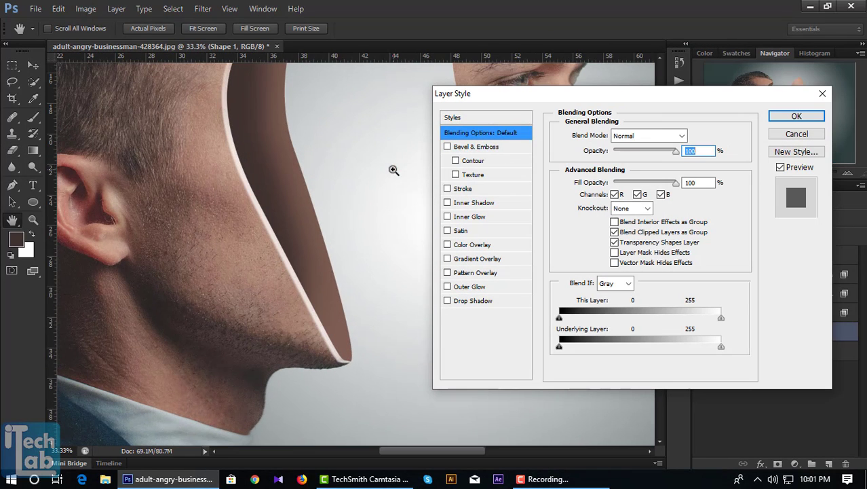
drag(368, 182, 364, 247)
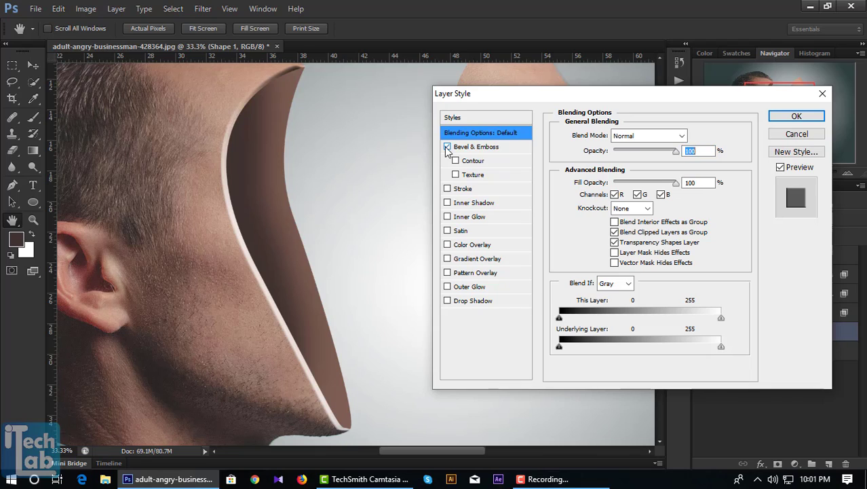
click(473, 147)
Set the cut surface's inner bevel to depth 317%, direction Up, size 3 px and soften 0 px, and apply it.
drag(628, 195, 610, 195)
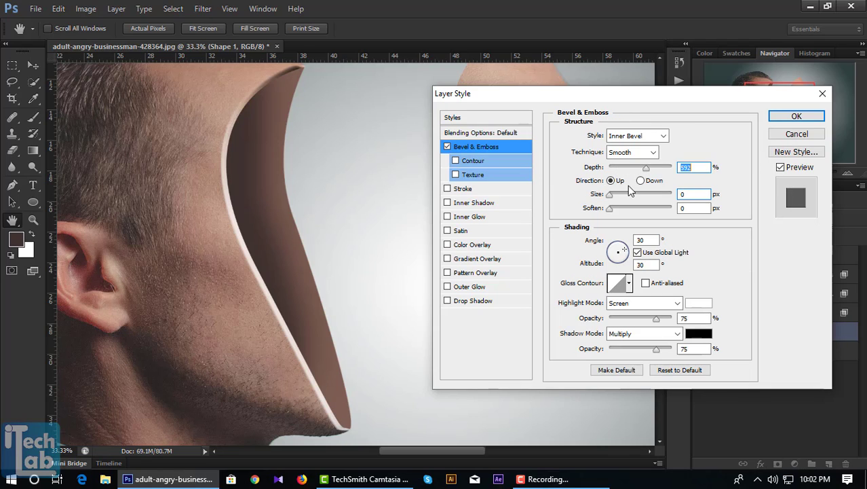
click(616, 199)
click(641, 180)
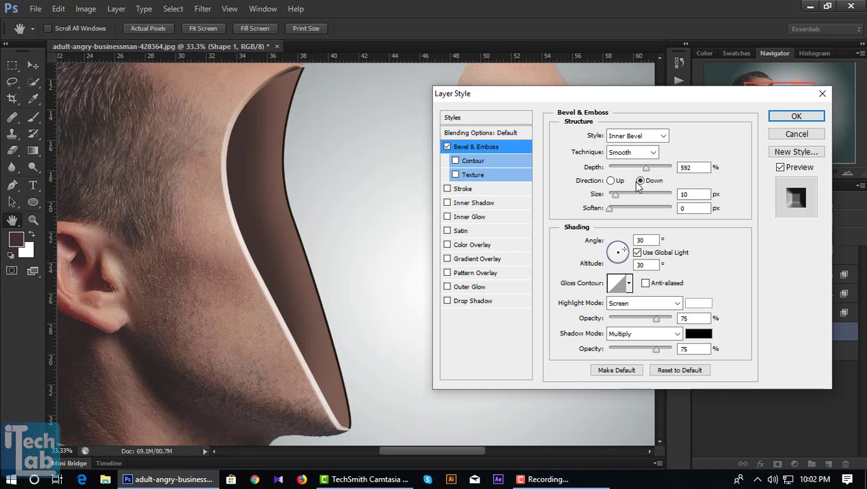
drag(616, 196, 652, 208)
click(619, 167)
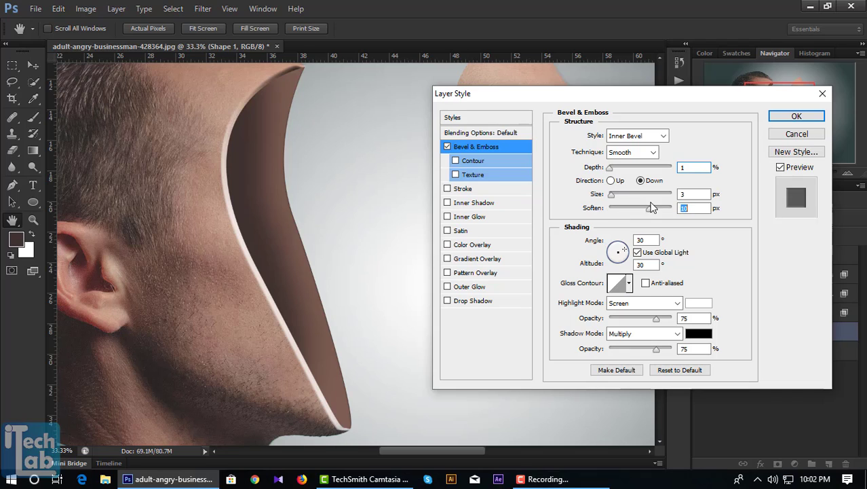
drag(610, 167, 629, 168)
click(611, 180)
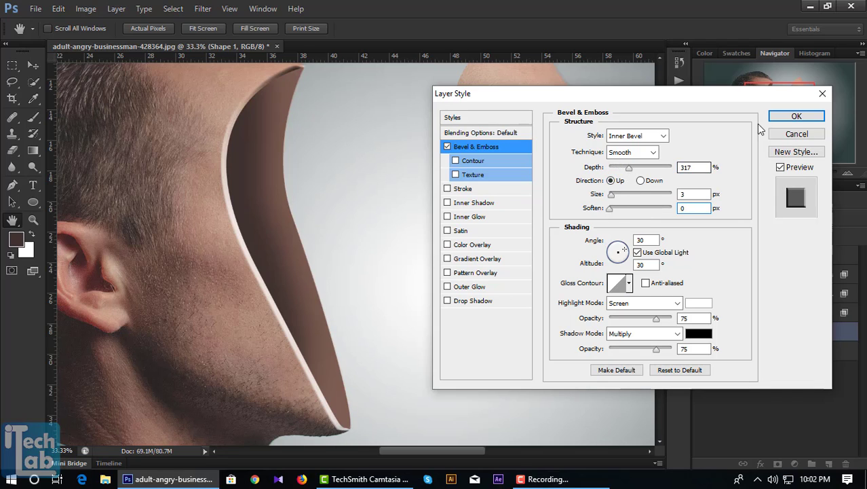
click(796, 116)
key(e)
key(ctrl+minus)
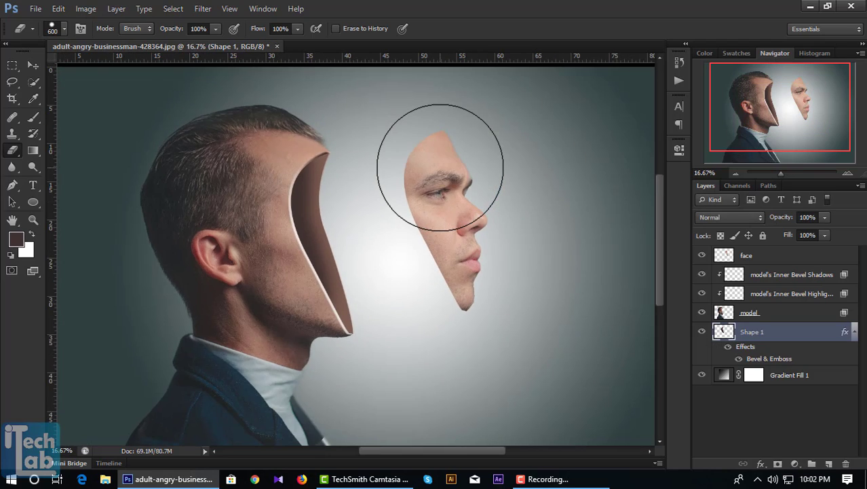
key(ctrl+minus)
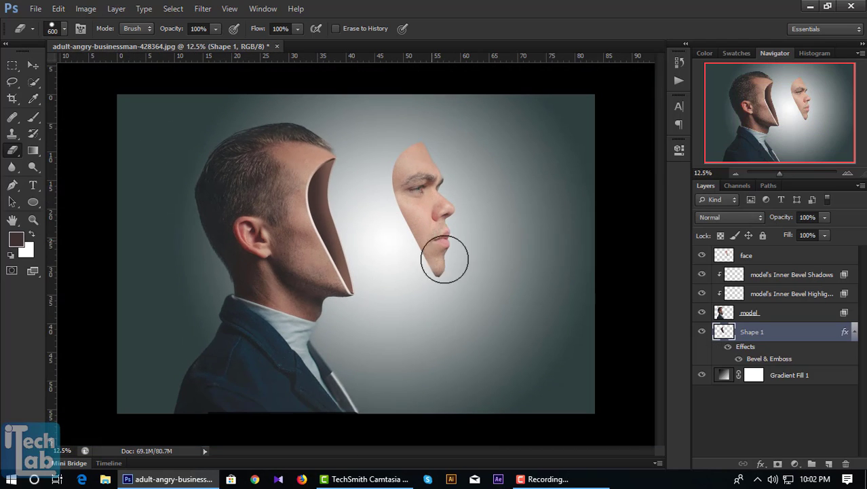
Add a Bevel & Emboss effect to the face layer.
click(742, 254)
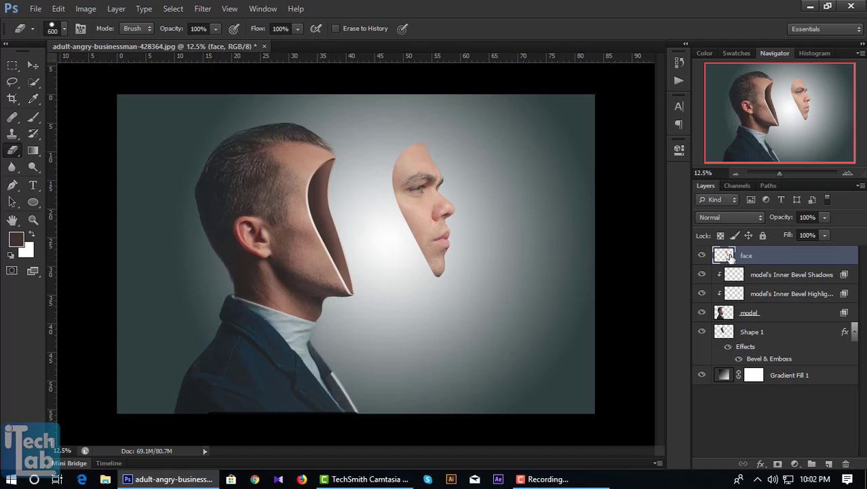
scroll(434, 163, up, 5)
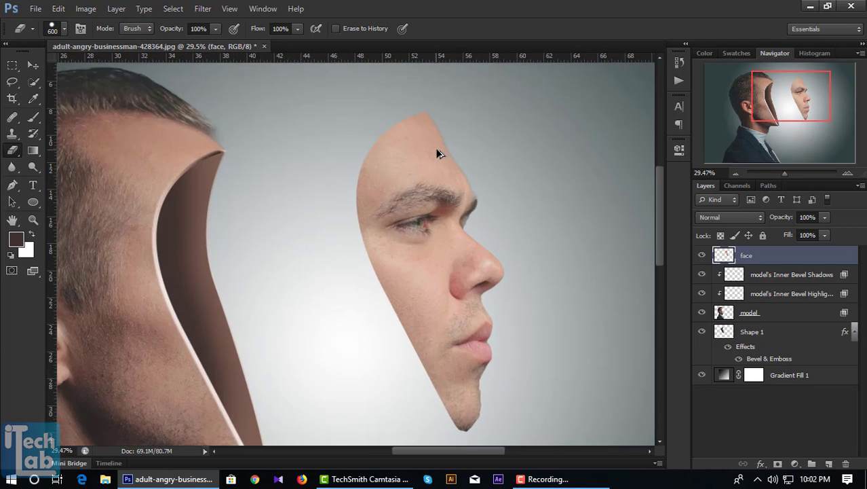
right_click(752, 261)
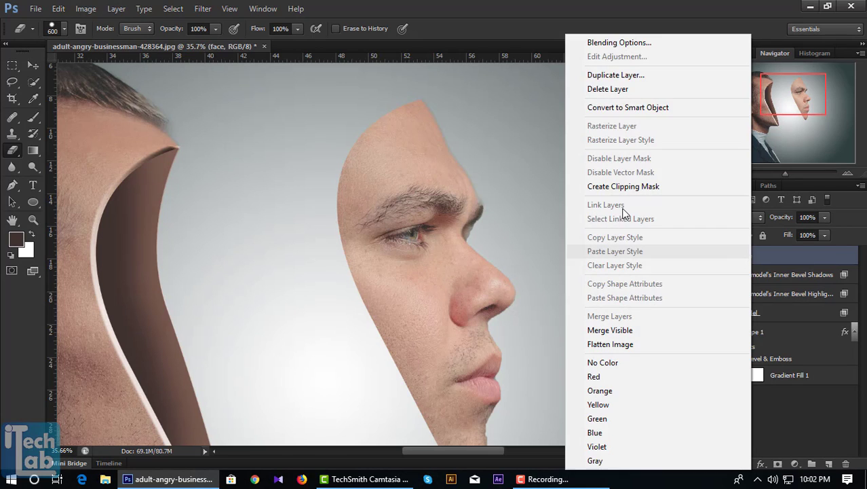
click(614, 38)
click(447, 146)
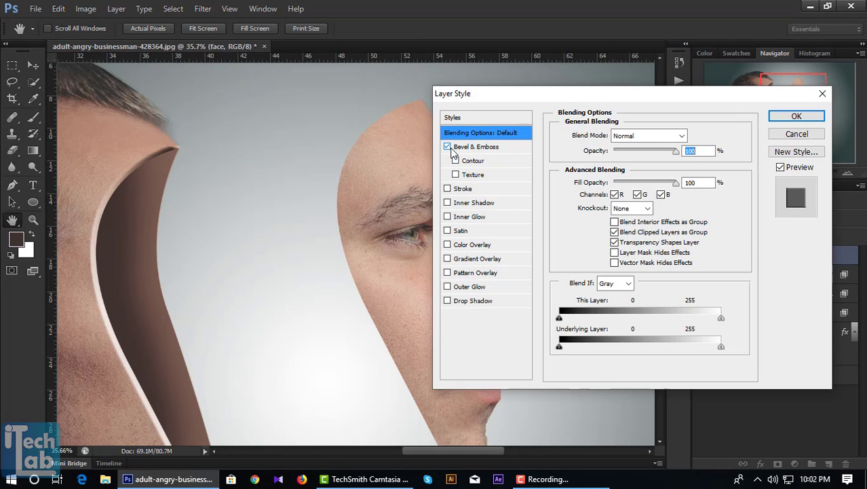
drag(563, 95, 682, 52)
click(625, 106)
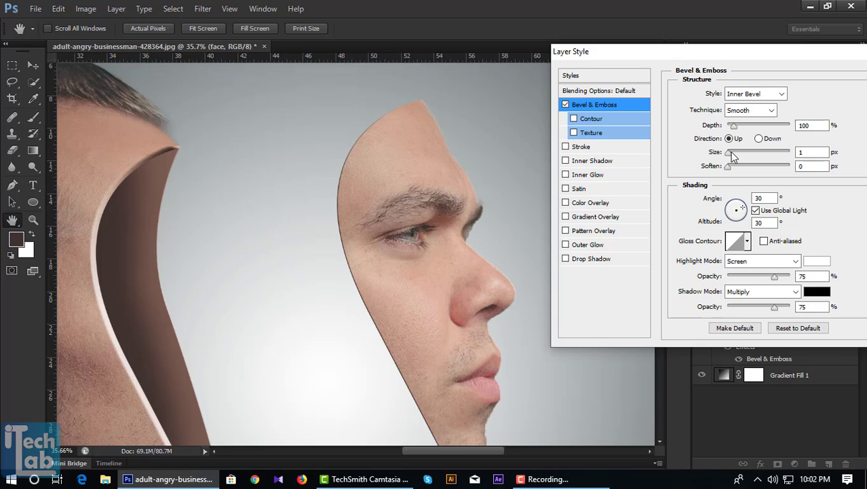
Set the face's inner bevel to depth 42% and size 7 px, and apply it.
drag(732, 156, 738, 157)
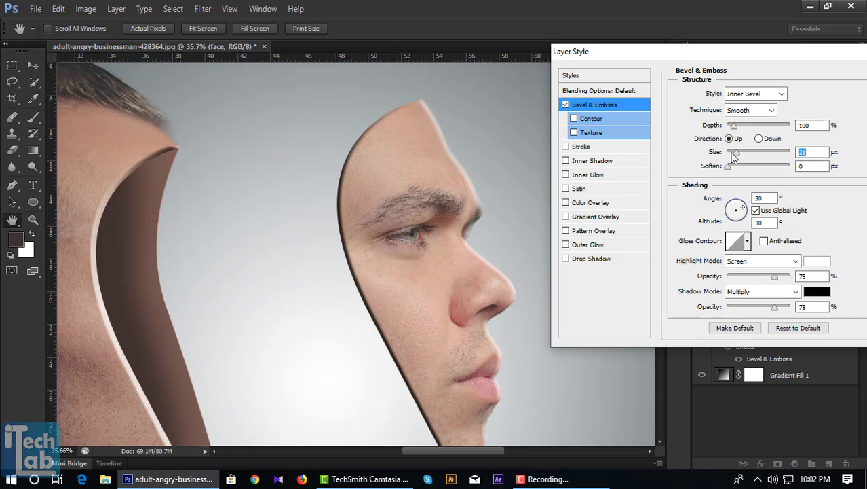
click(732, 154)
mouse_move(737, 130)
mouse_down()
mouse_move(754, 132)
mouse_move(730, 132)
mouse_up()
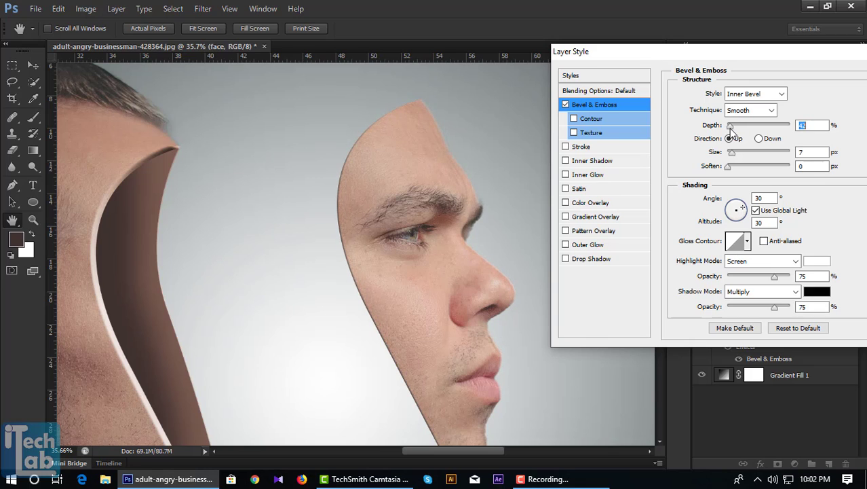
drag(786, 58, 608, 81)
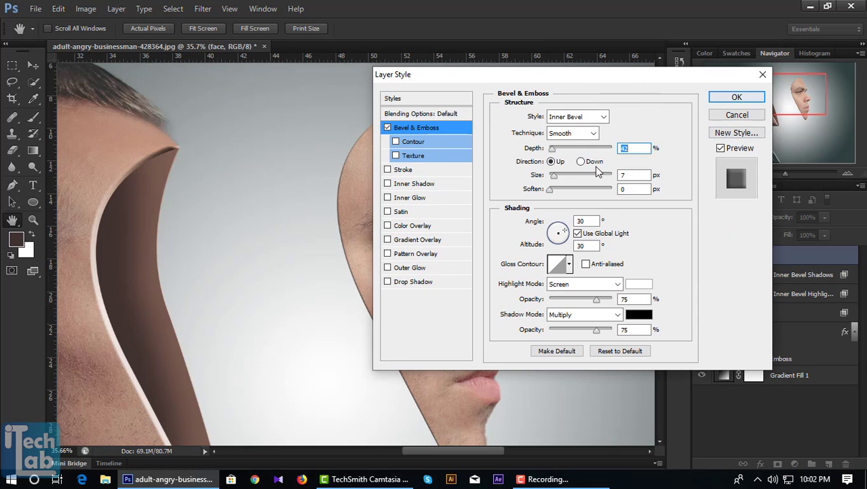
click(729, 100)
Cut a jagged freehand hole out of the floating face's cheek with the Lasso tool.
scroll(506, 178, down, 5)
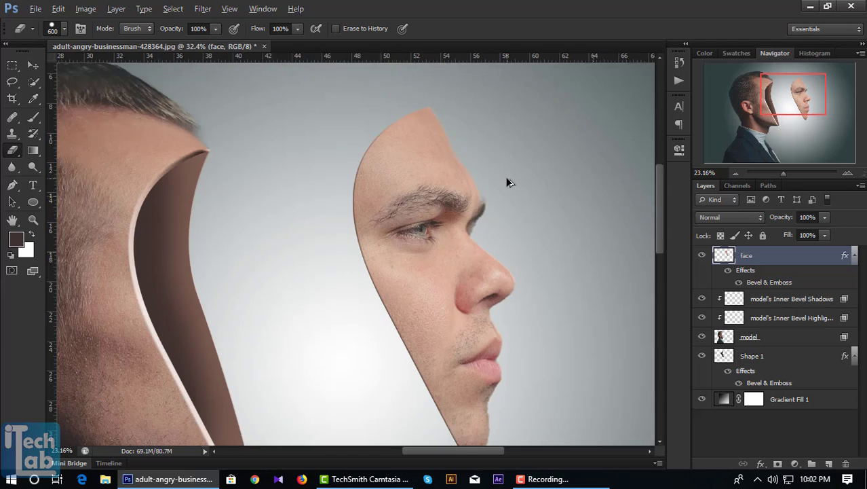
scroll(513, 279, up, 4)
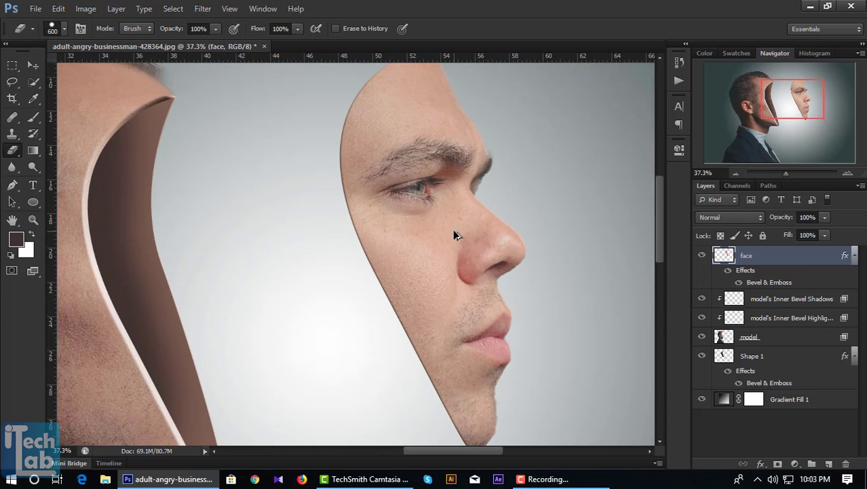
click(12, 81)
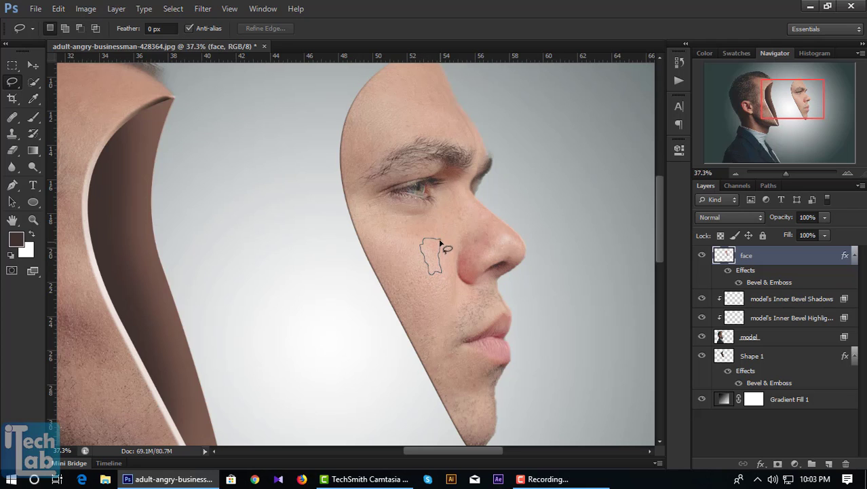
drag(440, 243, 441, 244)
key(ctrl+d)
scroll(451, 233, up, 2)
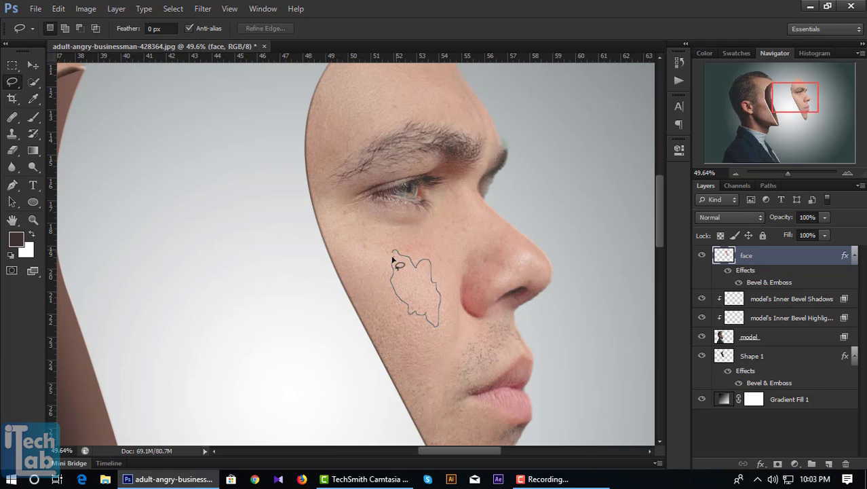
drag(392, 260, 393, 261)
key(Delete)
key(ctrl+d)
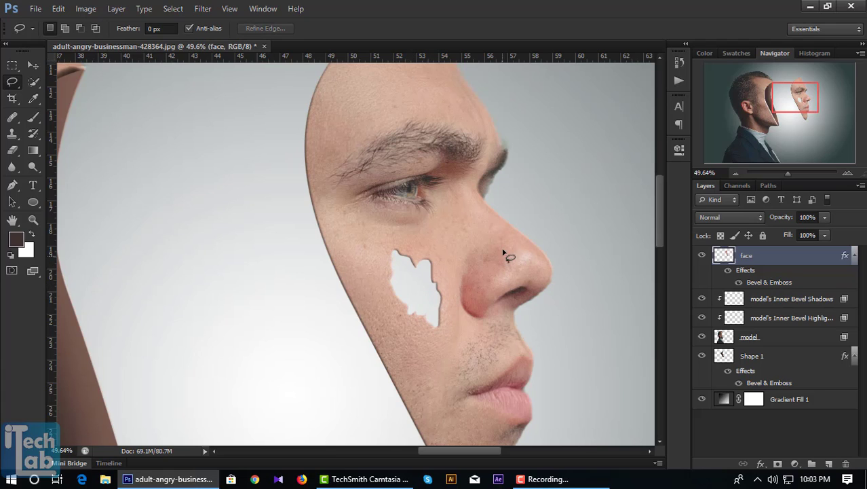
Cut a jagged hole in the upper forehead of the floating face and a smaller one just below it.
scroll(491, 205, up, 3)
scroll(491, 205, left, 2)
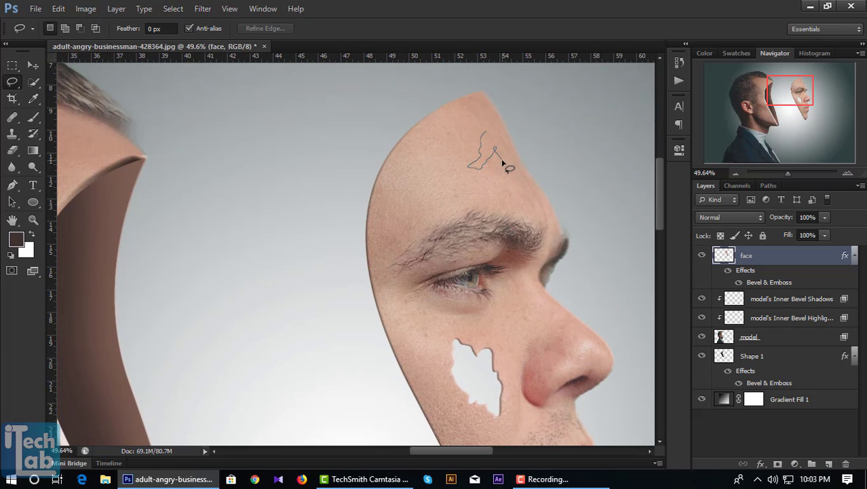
drag(493, 126, 475, 165)
key(Delete)
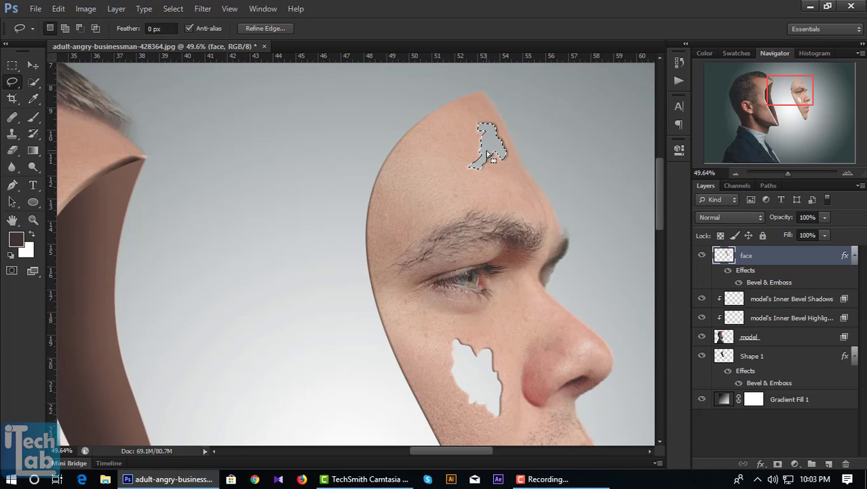
key(ctrl+d)
drag(502, 195, 511, 191)
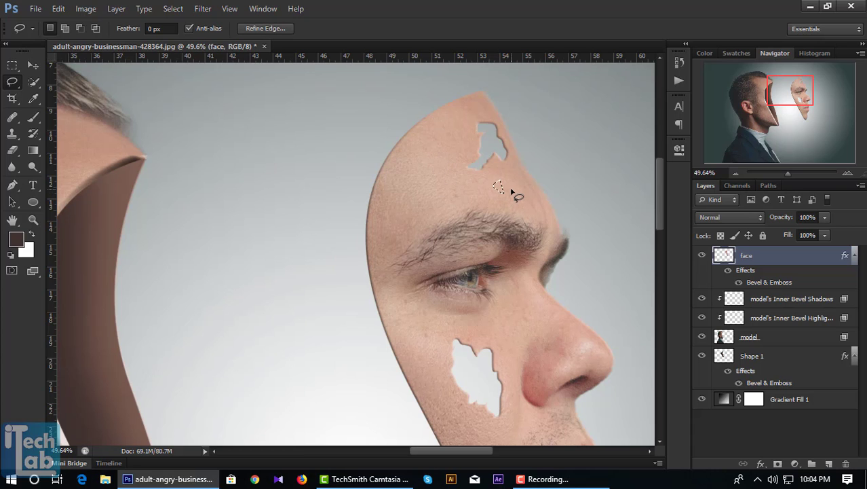
key(ctrl+d)
scroll(511, 192, down, 10)
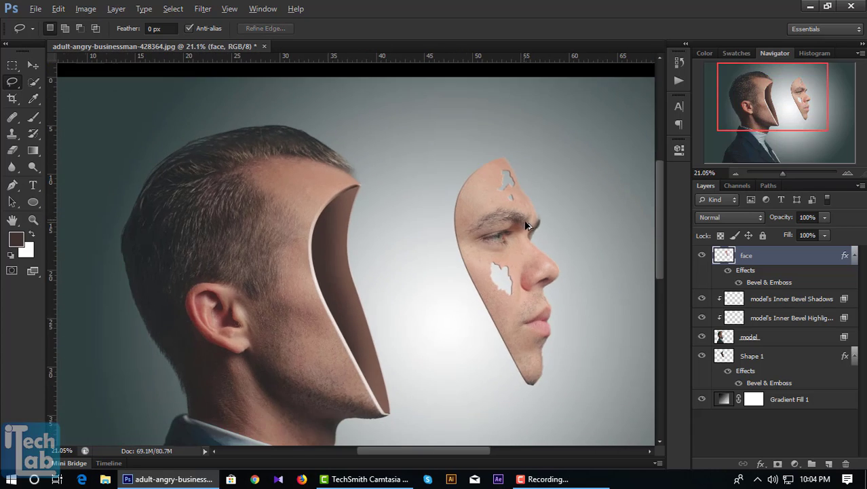
Cut a small jagged hole out of the floating face's chin.
scroll(548, 289, up, 6)
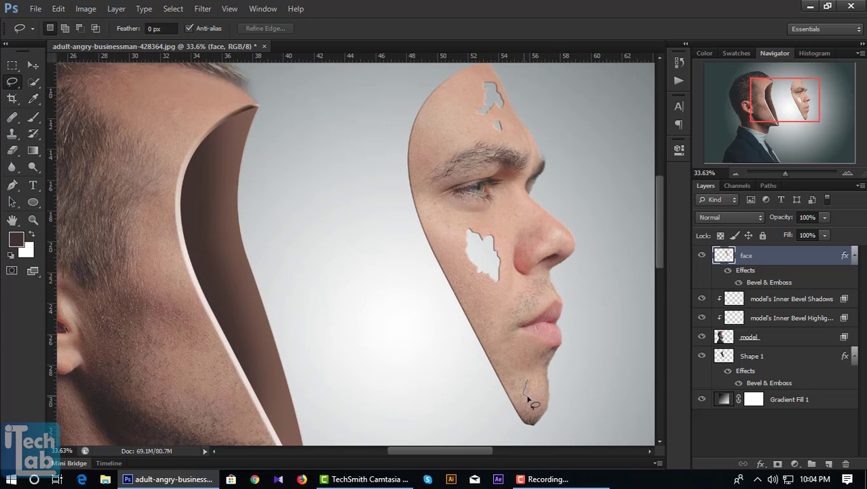
drag(528, 398, 531, 398)
key(ctrl+d)
scroll(353, 255, down, 6)
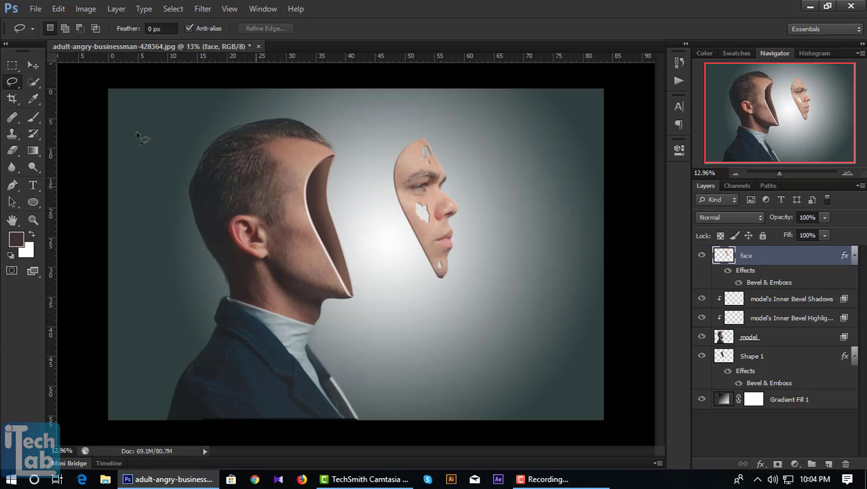
Move the face layer slightly up and away from the head with Free Transform.
click(33, 67)
click(428, 218)
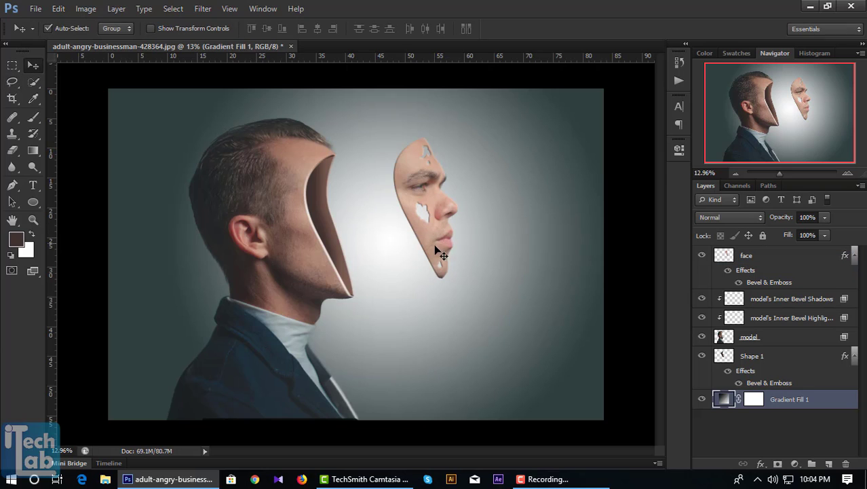
click(755, 256)
key(ctrl+t)
mouse_move(430, 228)
mouse_down()
mouse_move(393, 239)
mouse_move(399, 256)
mouse_move(389, 234)
mouse_move(425, 246)
mouse_move(434, 221)
mouse_up()
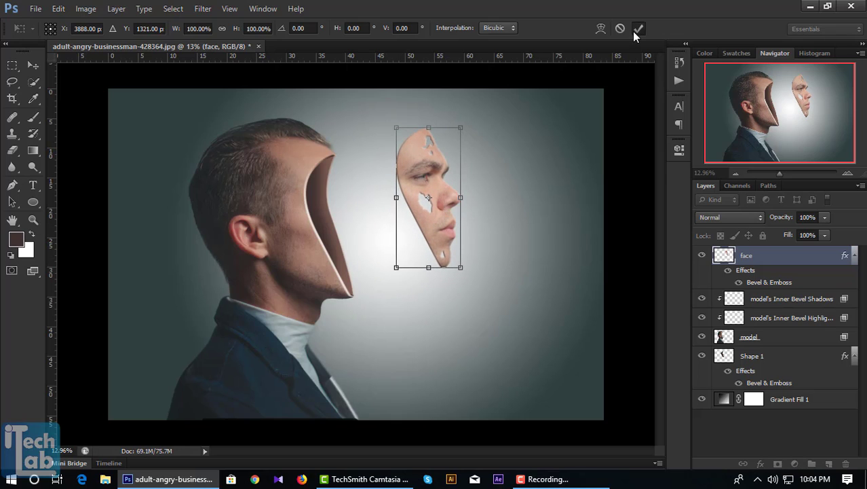
click(638, 30)
key(ctrl+minus)
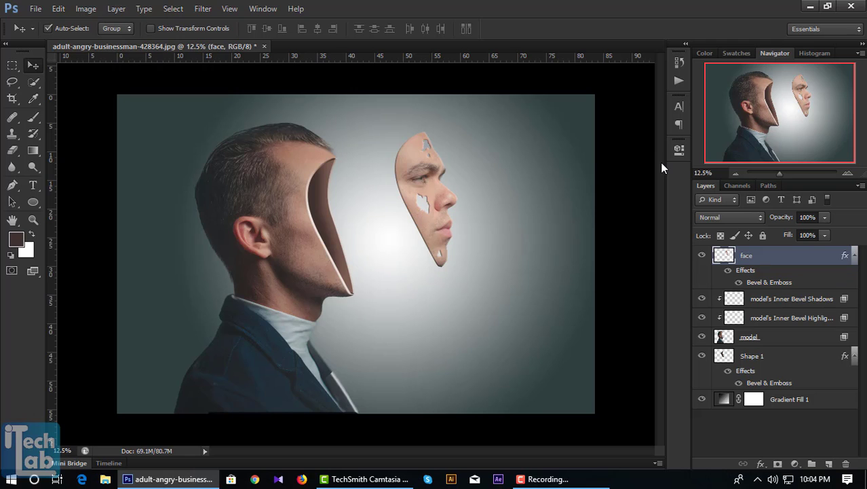
key(ctrl+plus)
key(ctrl+plus)
key(ctrl+minus)
key(ctrl+minus)
key(ctrl+plus)
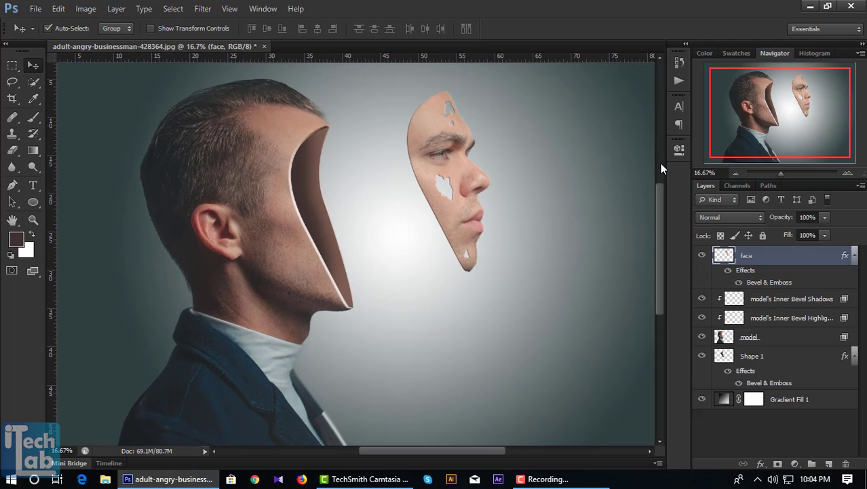